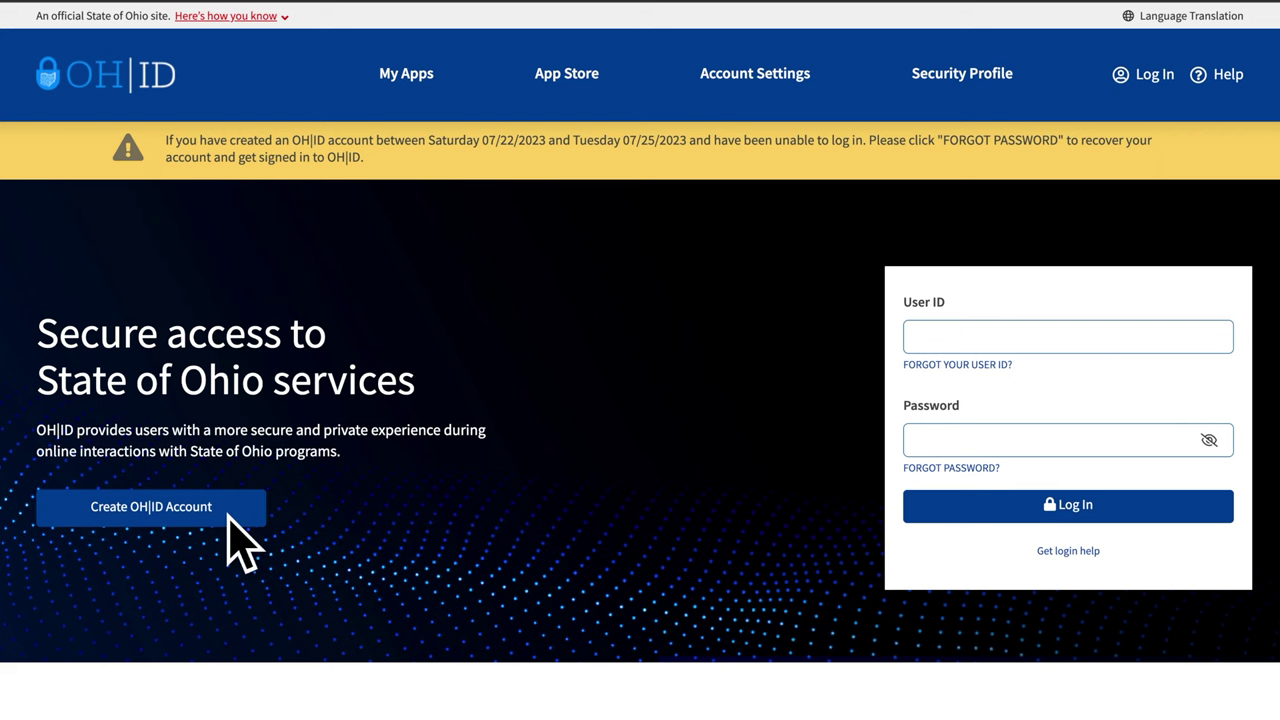
Start a new OH|ID account from the login page's Create OH|ID Account button.
click(155, 515)
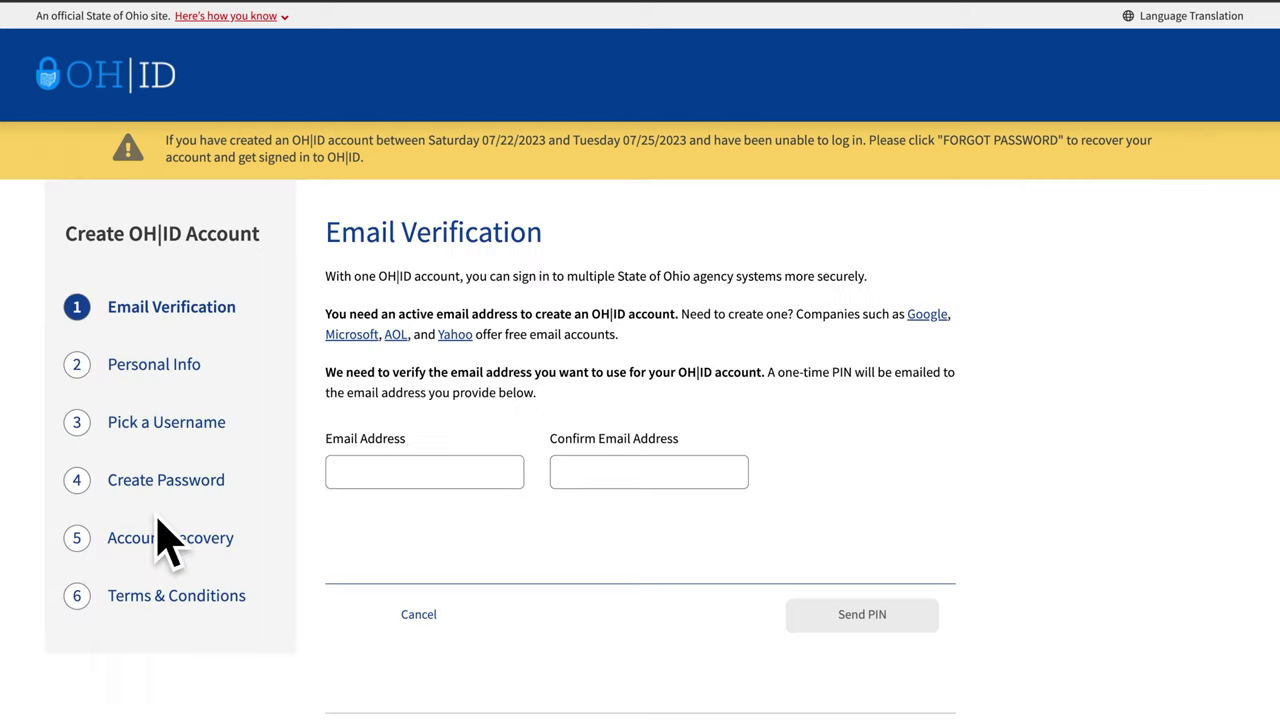
Enter and confirm the account email address, then request a one-time PIN by email.
click(385, 480)
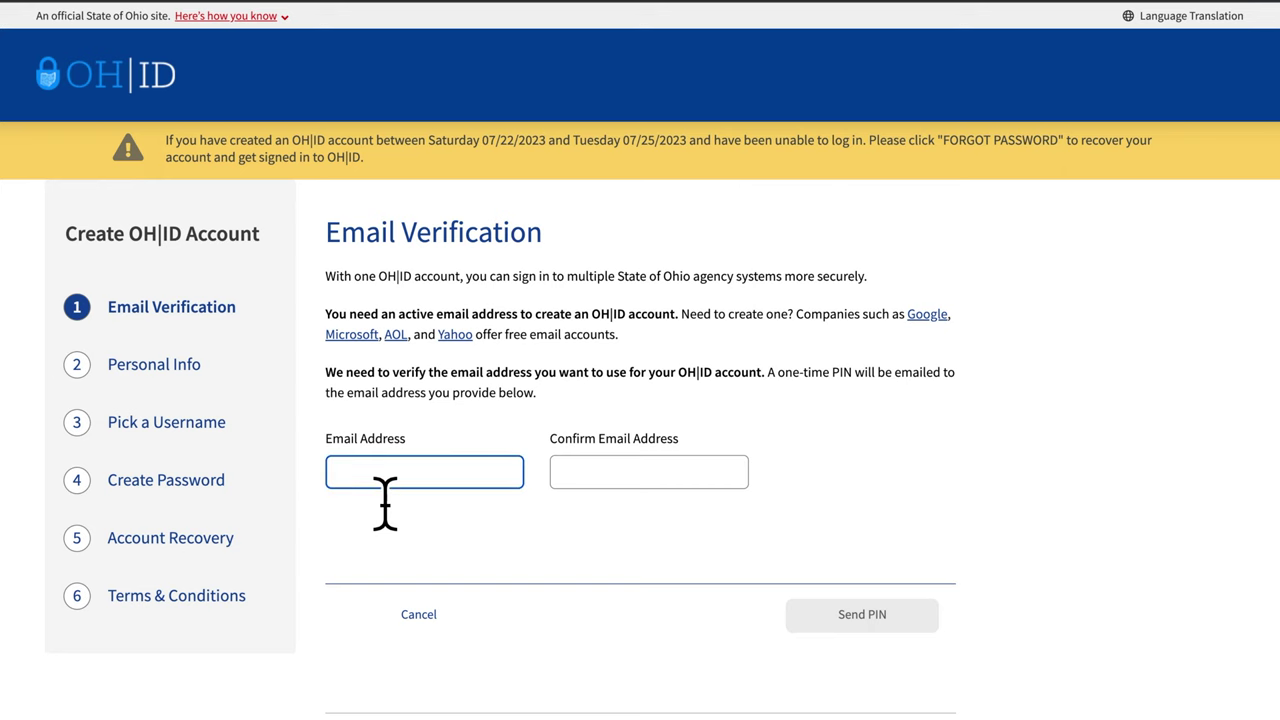
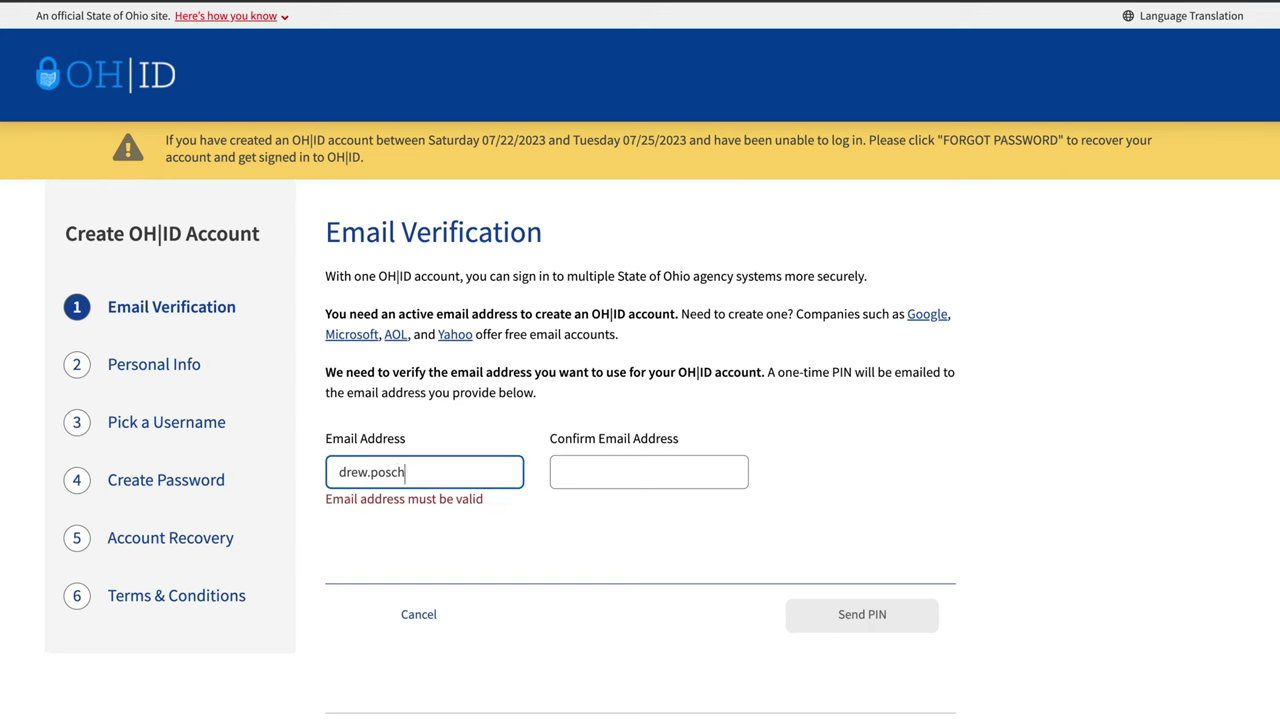
key(Tab)
key(Down)
key(Return)
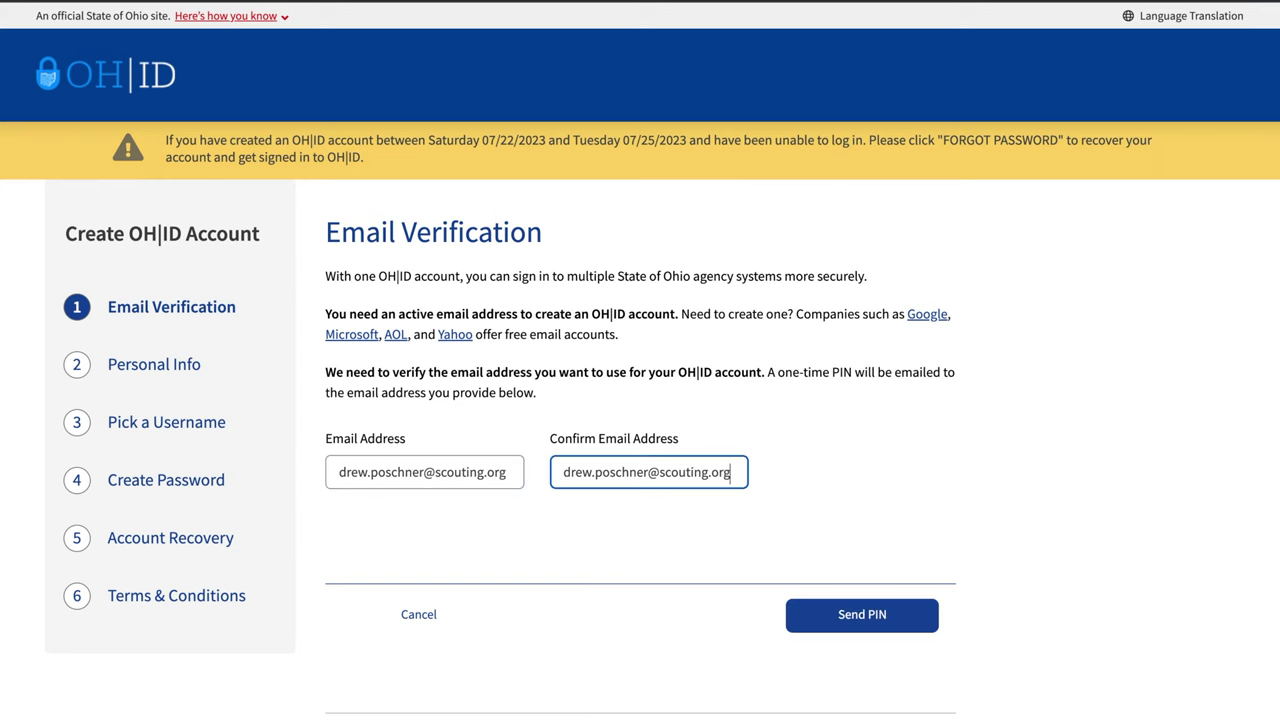
click(856, 626)
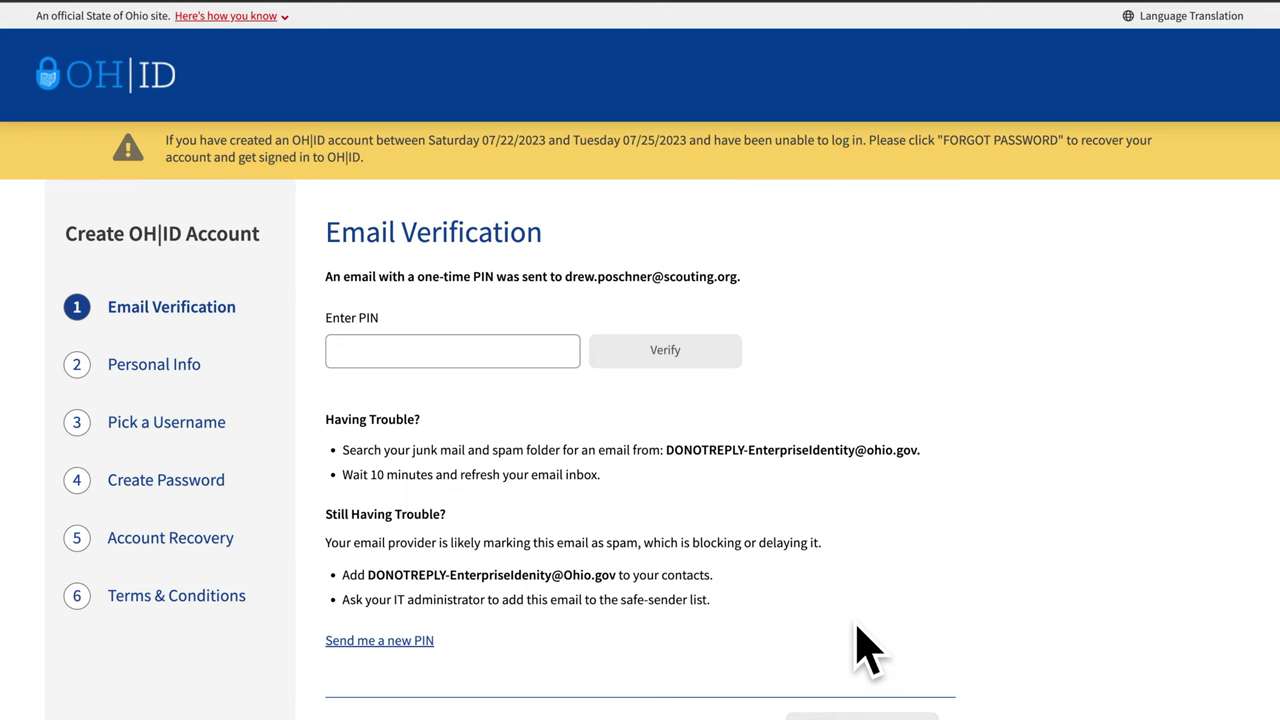
Verify the email with the emailed PIN and continue to the Personal Info step.
click(478, 355)
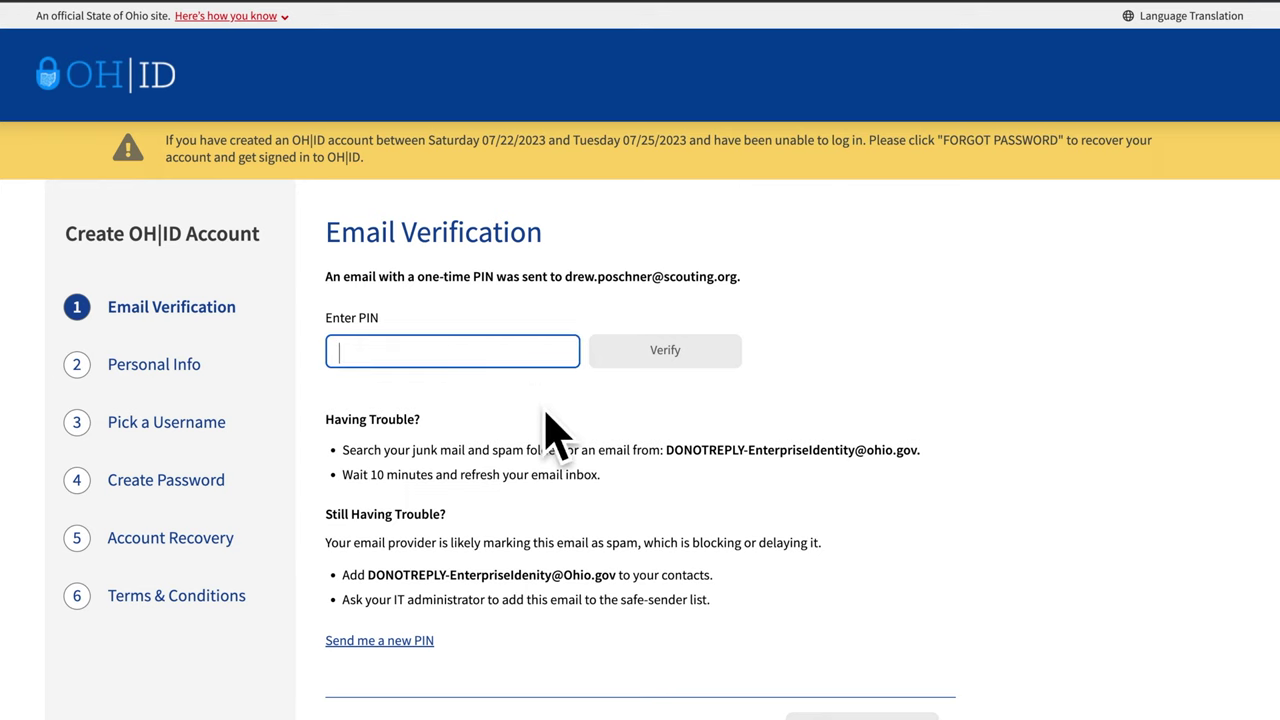
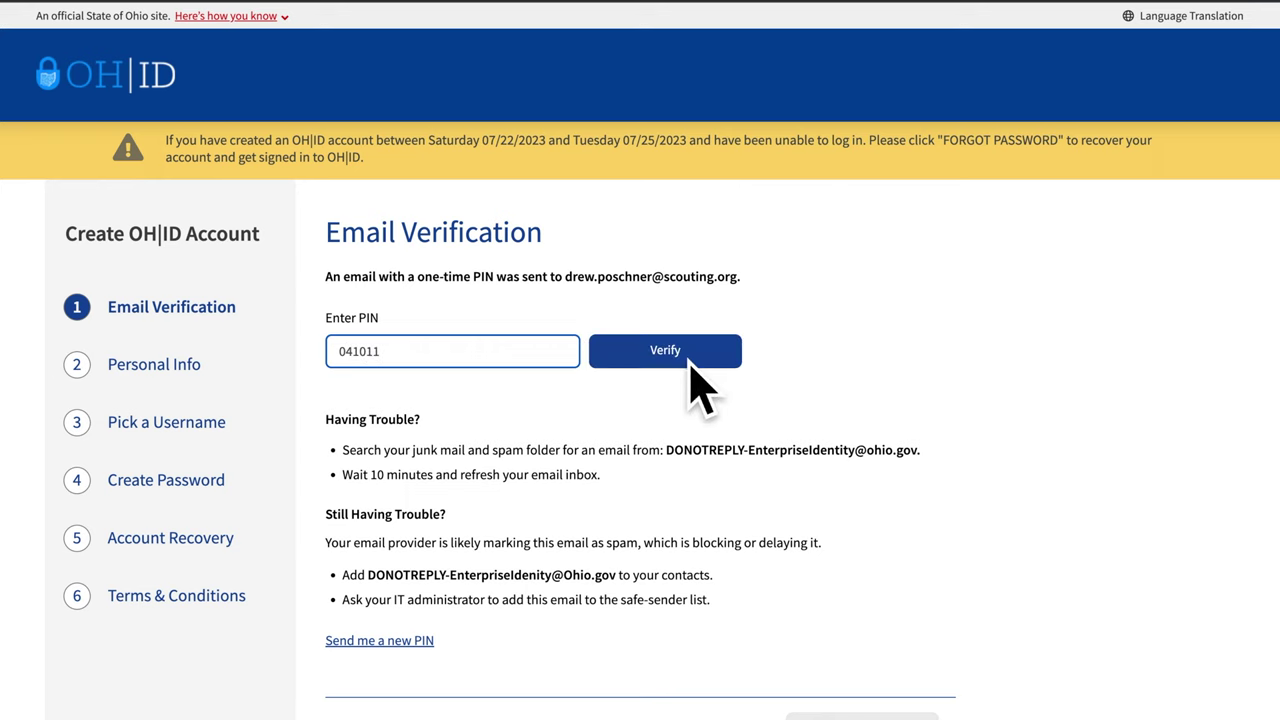
click(697, 385)
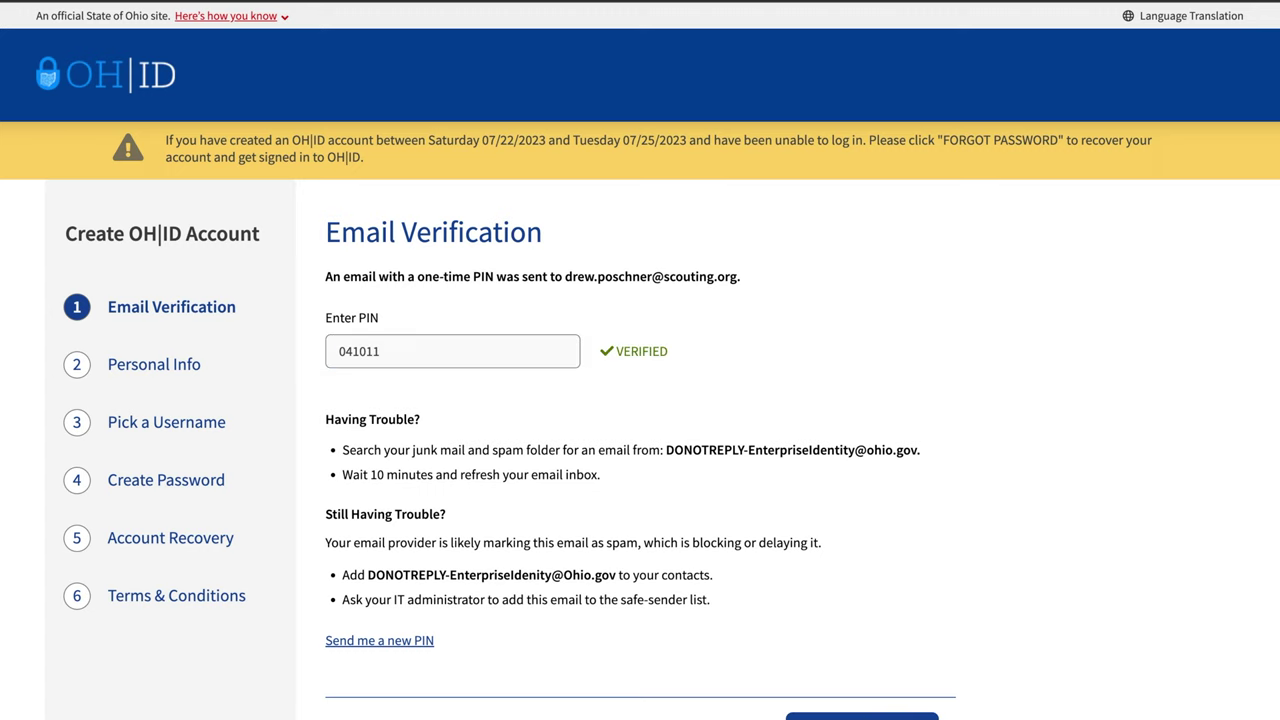
click(855, 716)
Enter the legal first name, last name and date of birth, then continue.
click(519, 328)
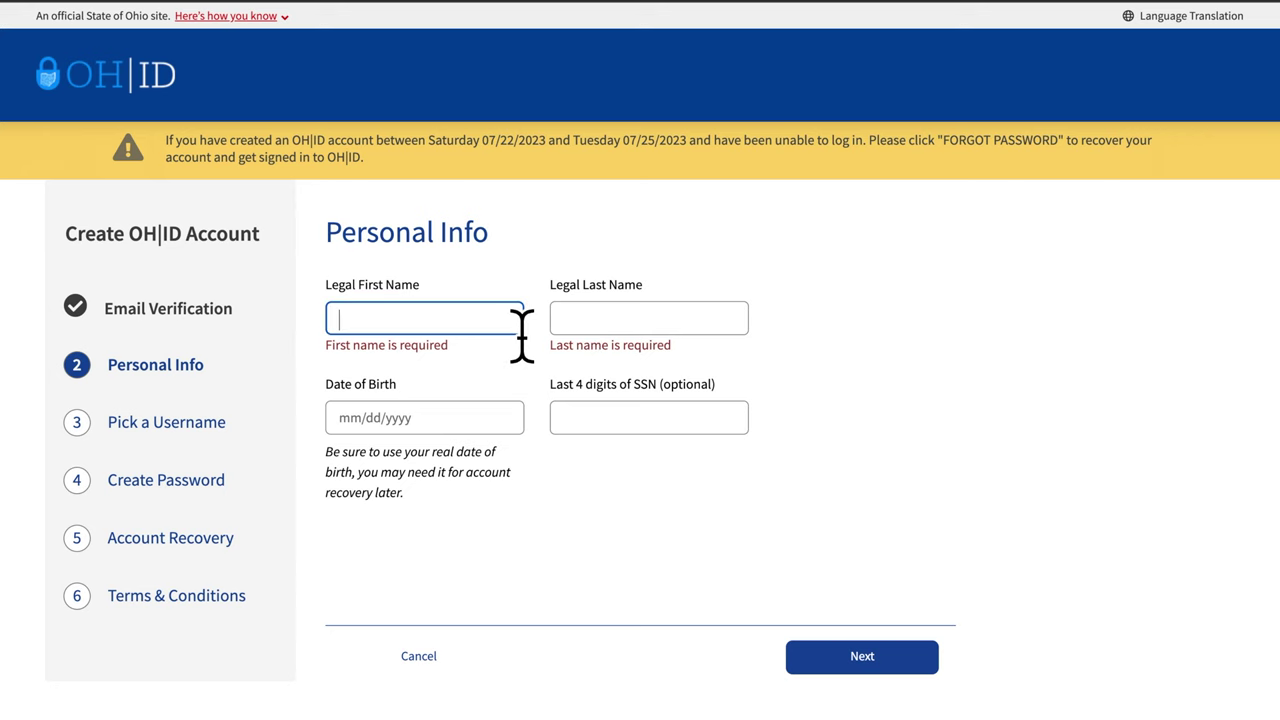
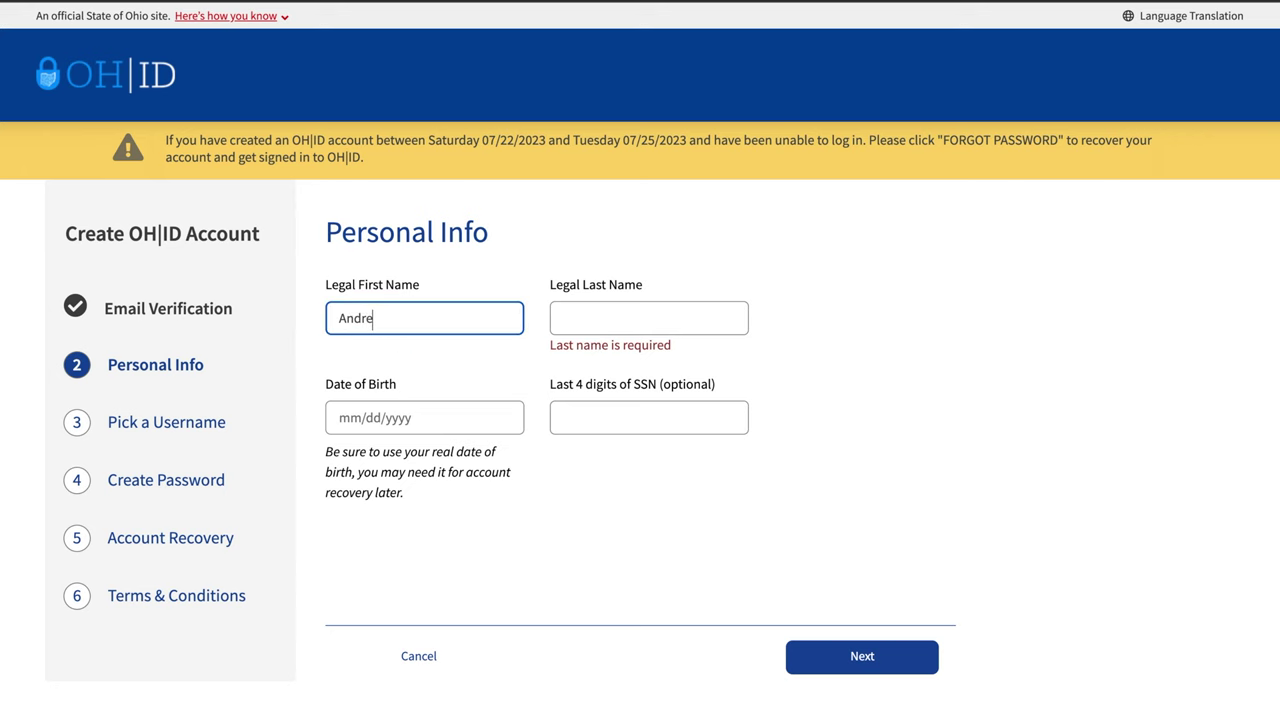
click(628, 336)
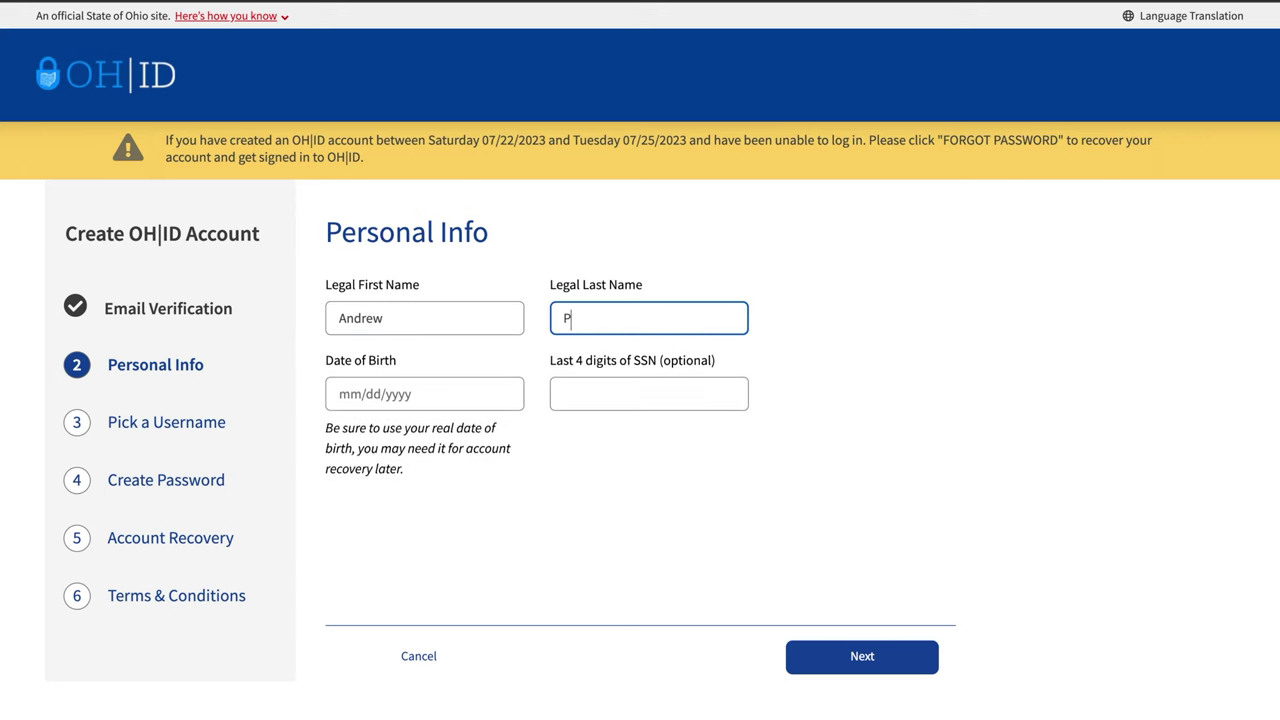
key(Tab)
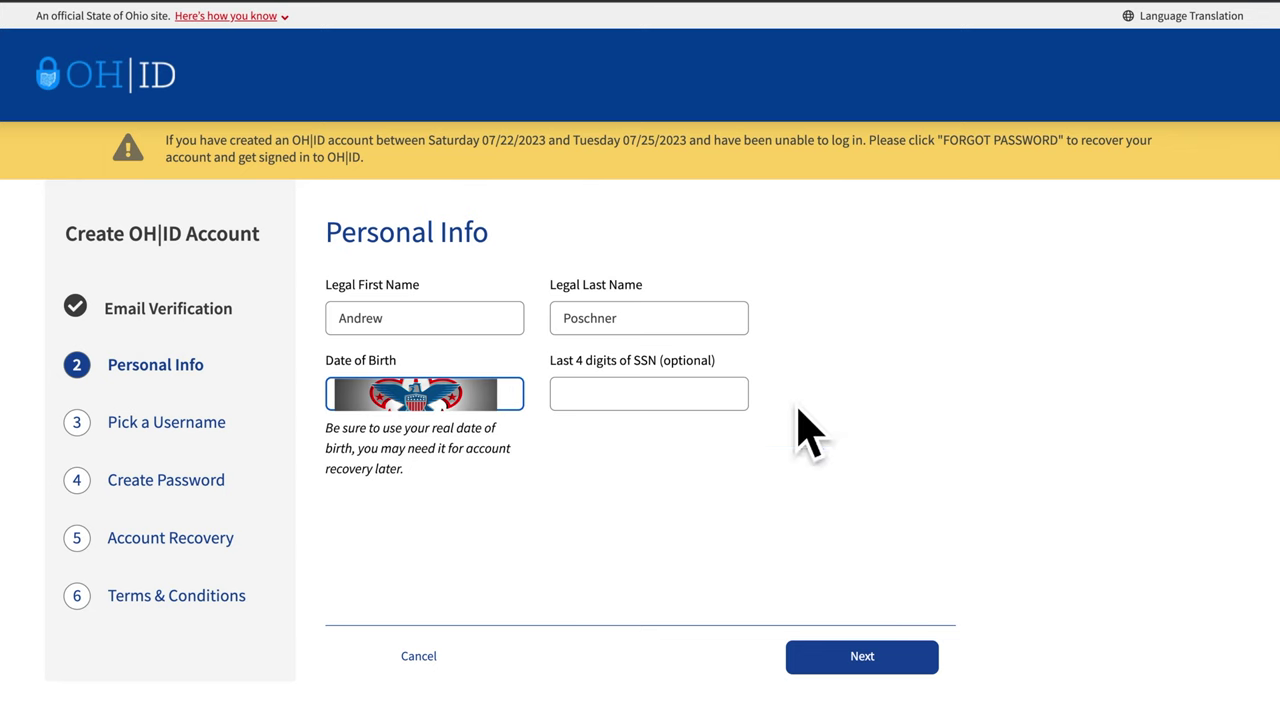
click(860, 660)
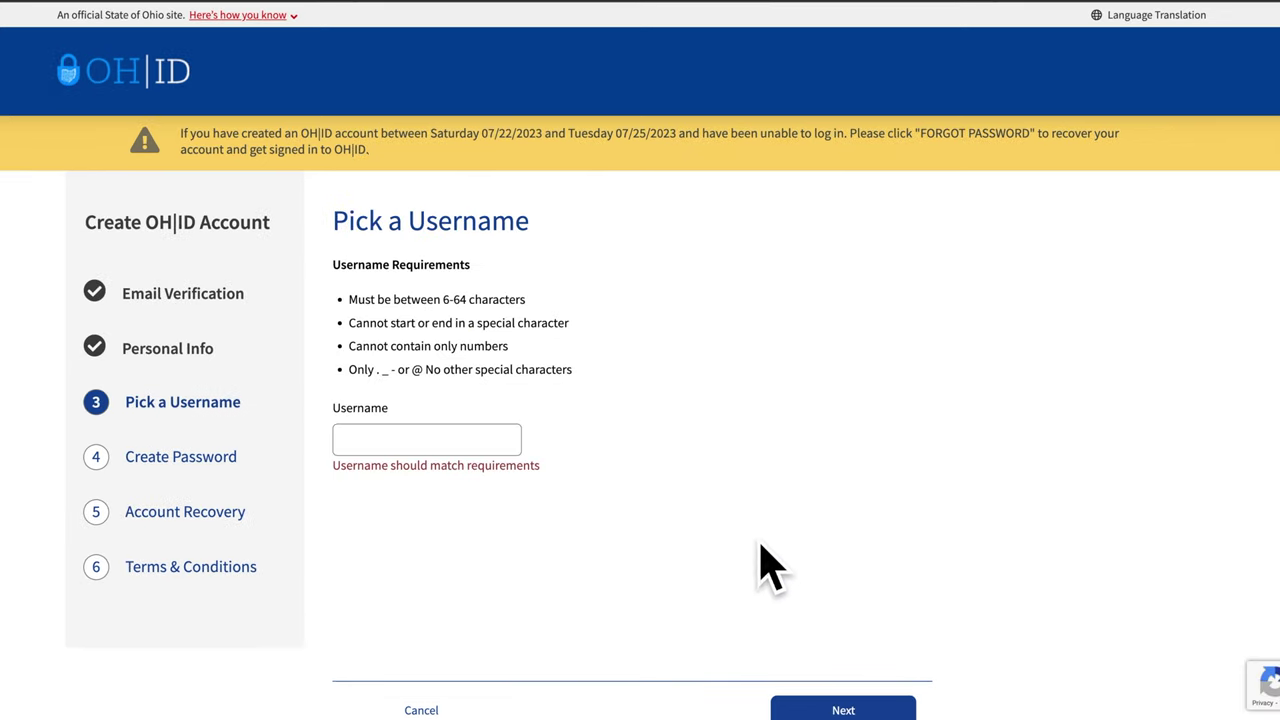
Choose a username and set a matching account password.
click(502, 440)
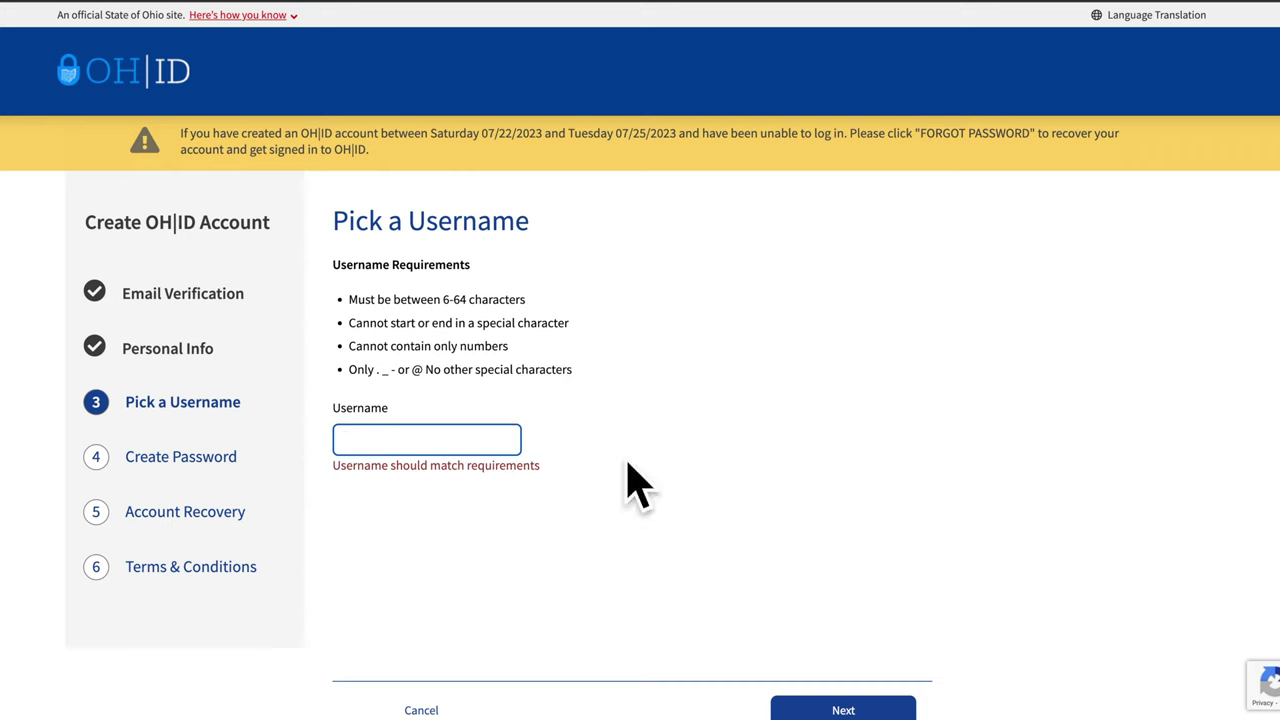
text(LEC-ACE)
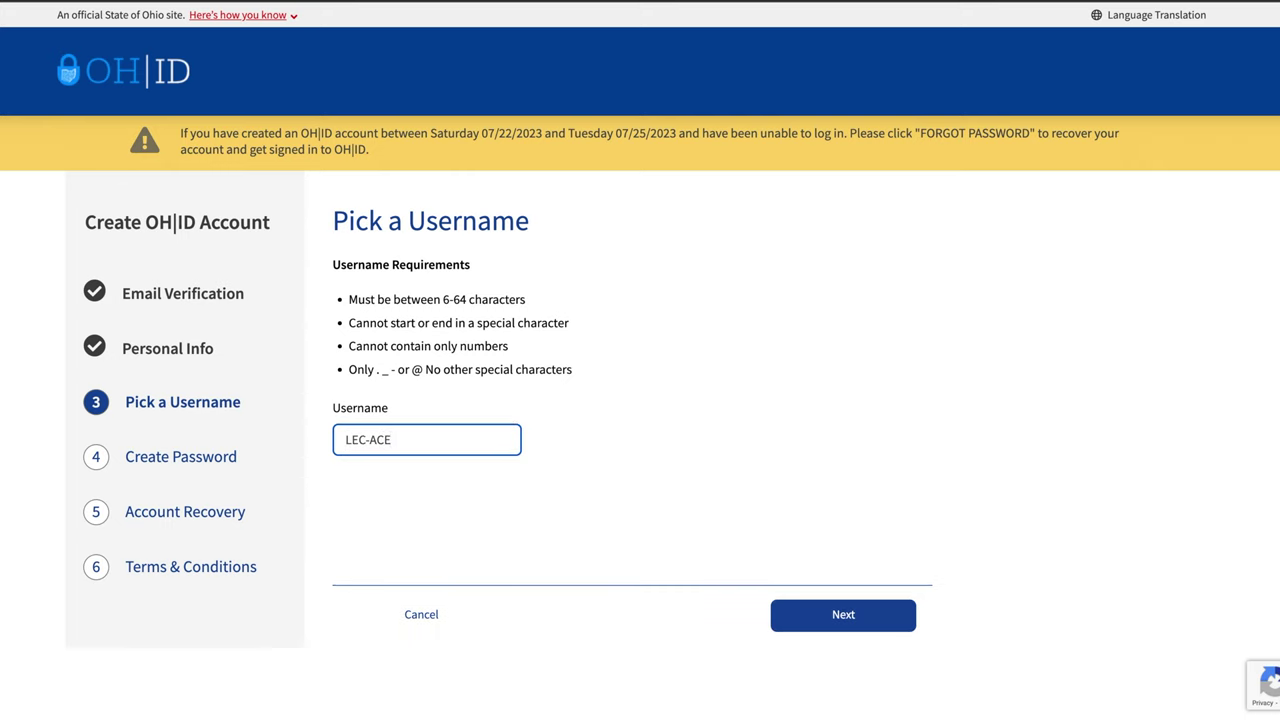
text(S)
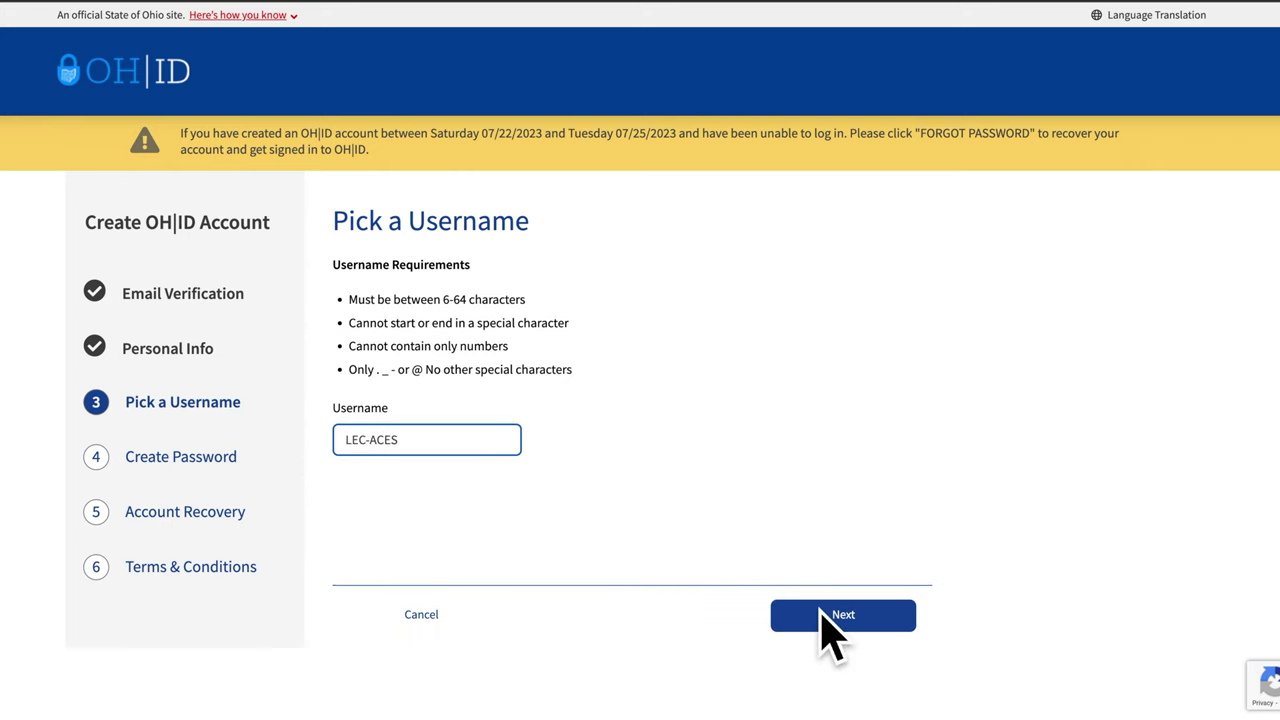
click(822, 616)
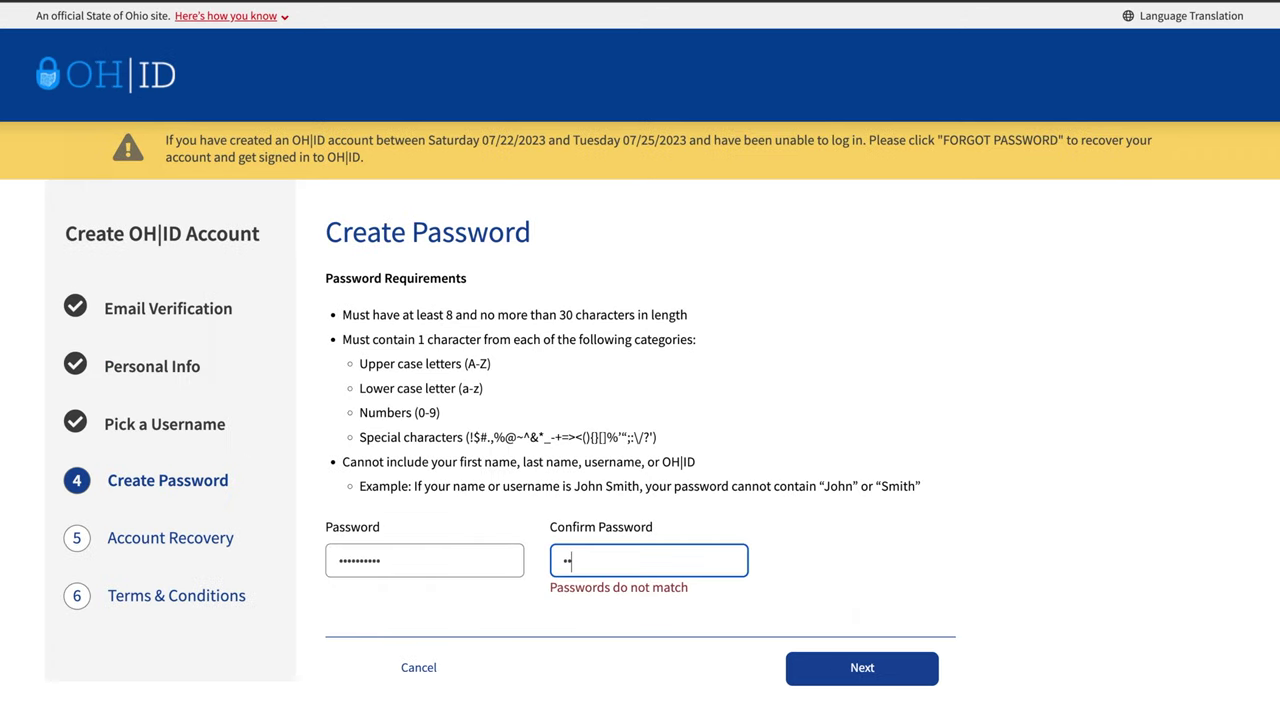
text(••••••••)
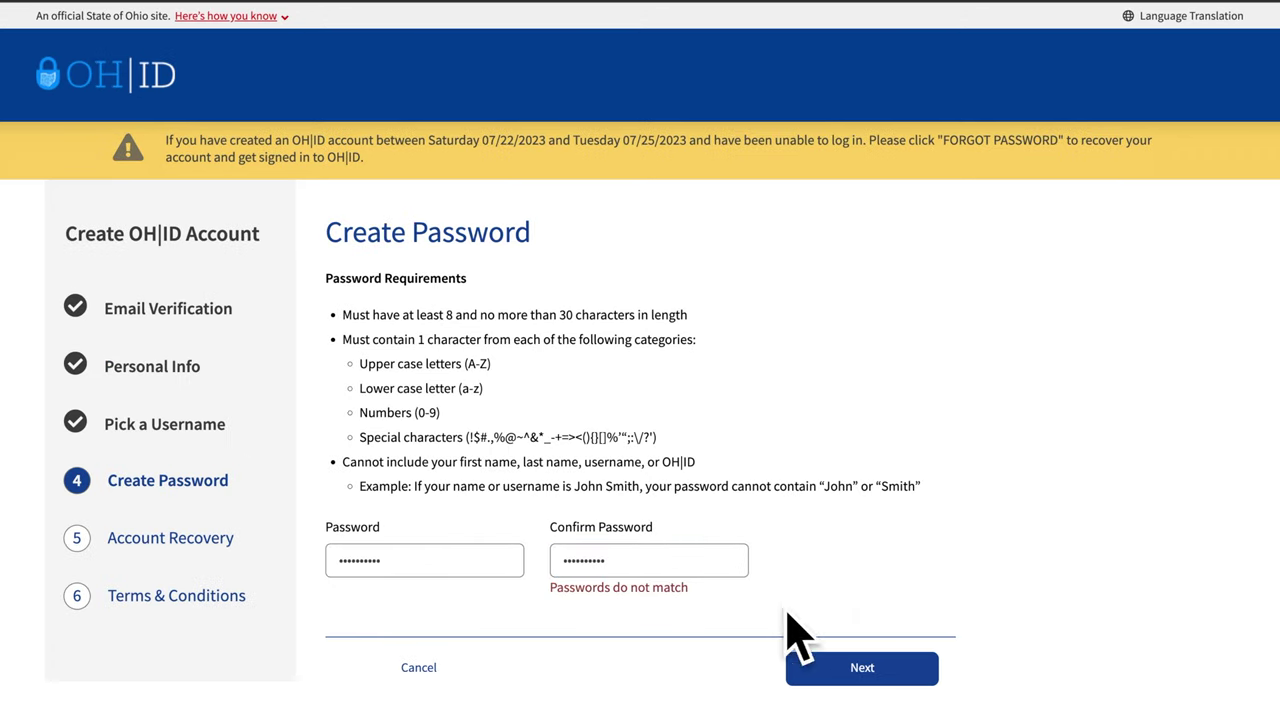
click(858, 682)
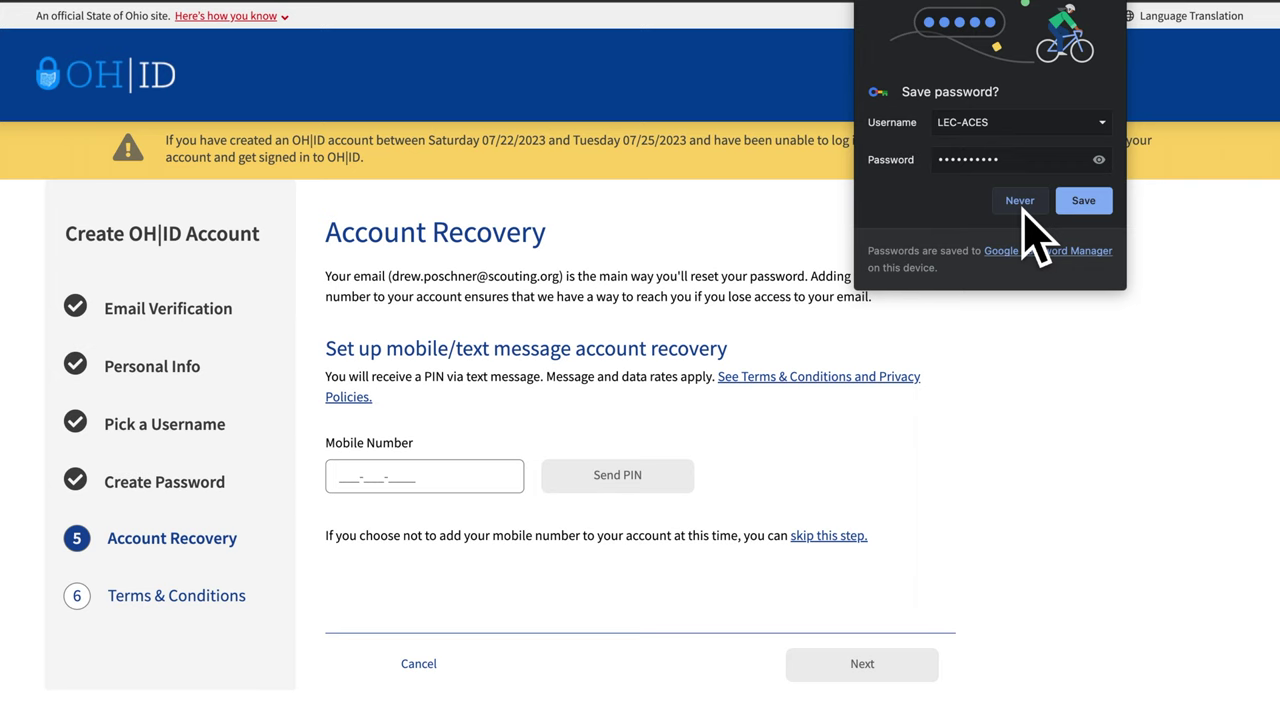
Let the browser save the password, then add a mobile number and verify the texted PIN.
click(1084, 201)
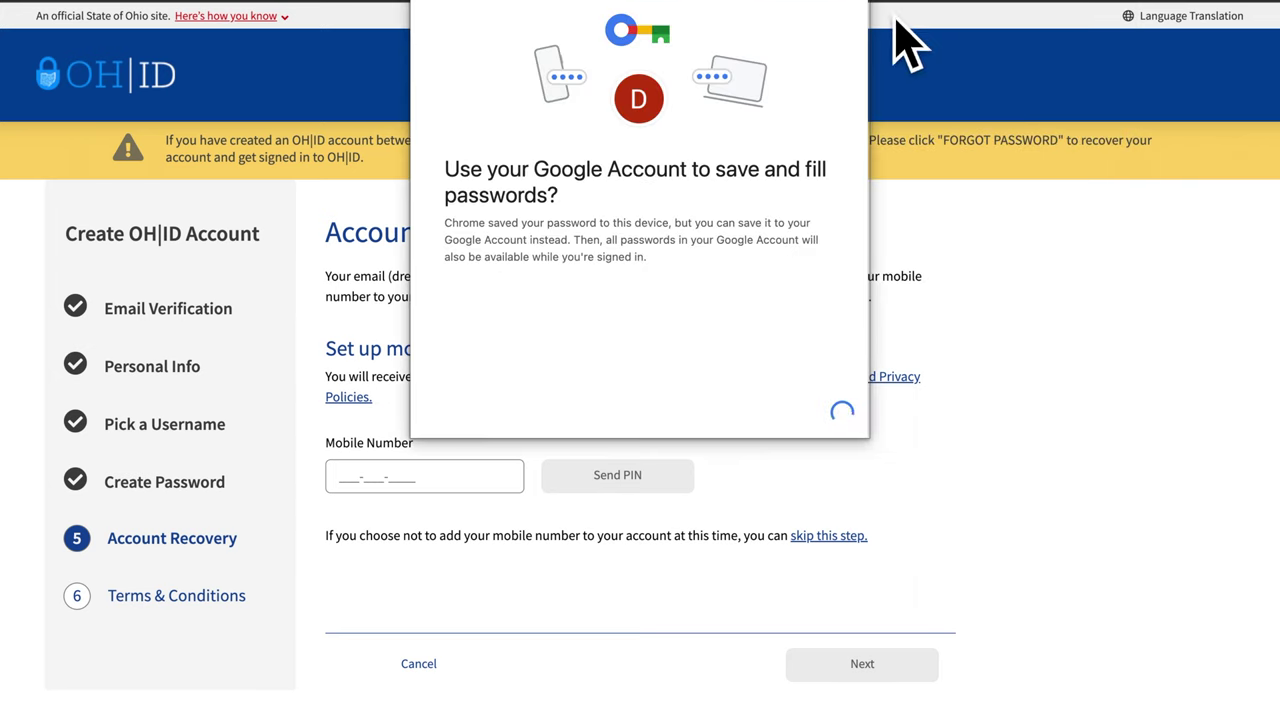
click(868, 4)
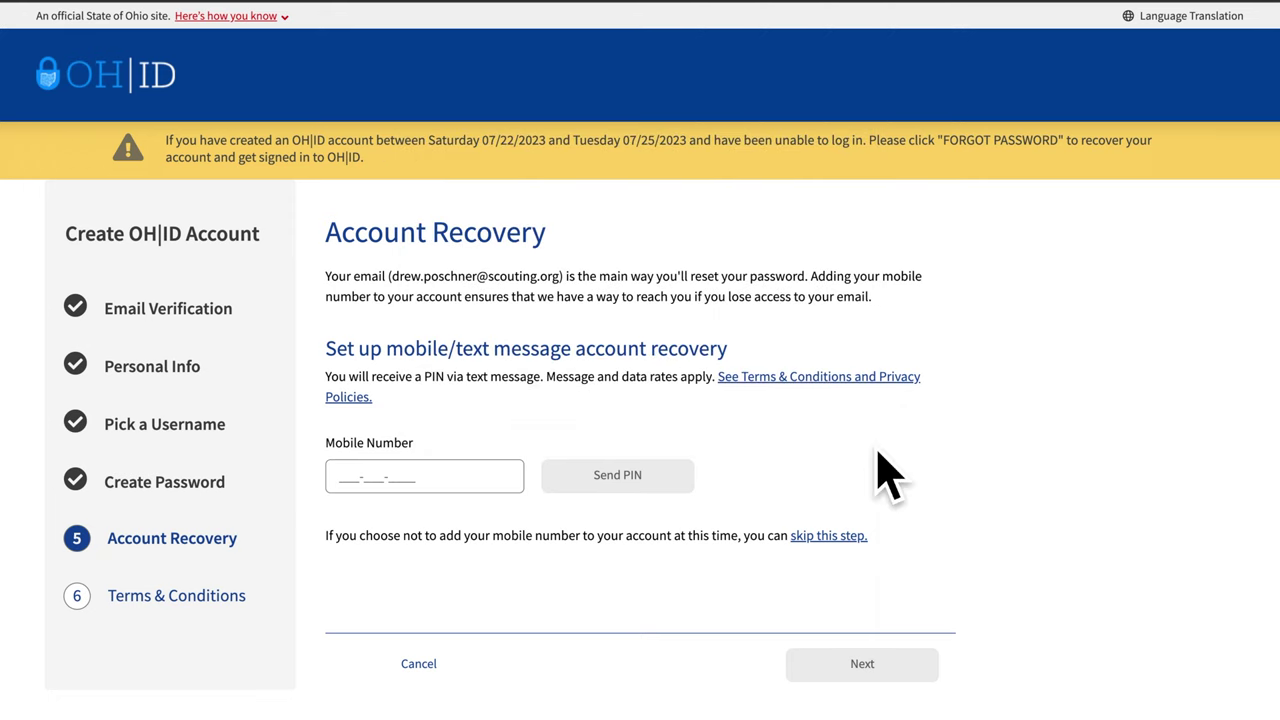
click(466, 485)
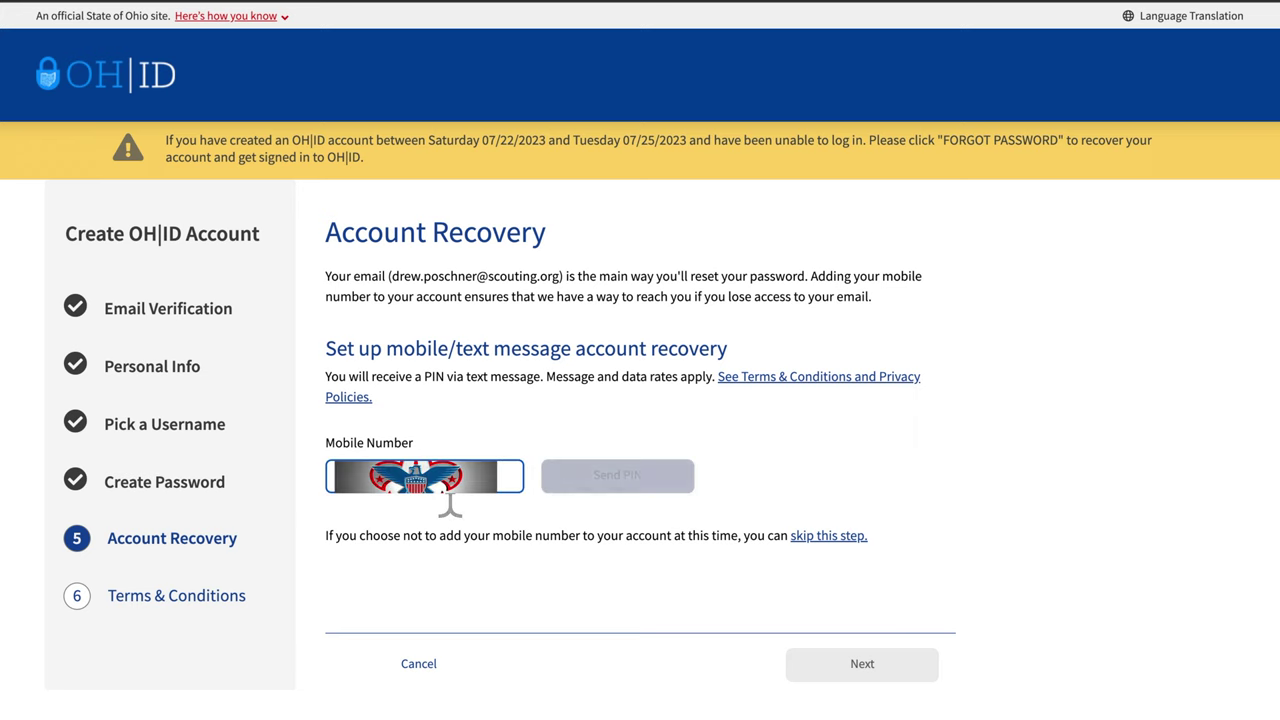
click(630, 485)
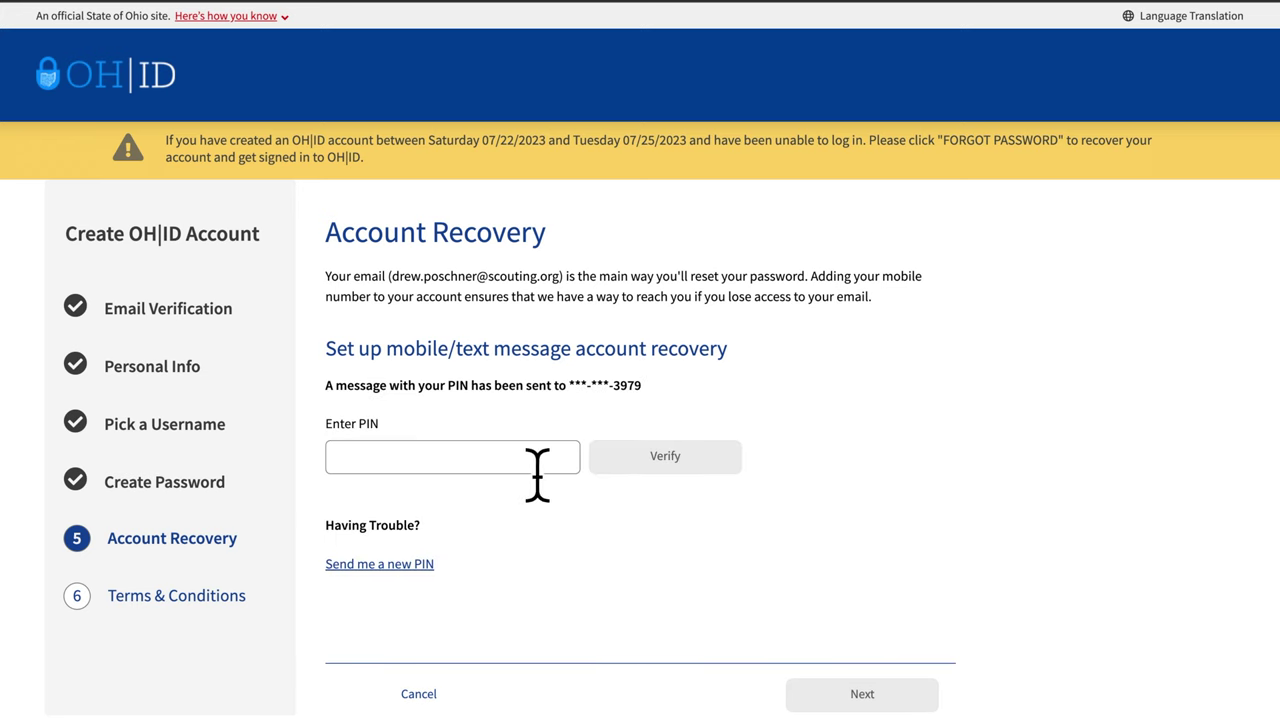
click(515, 470)
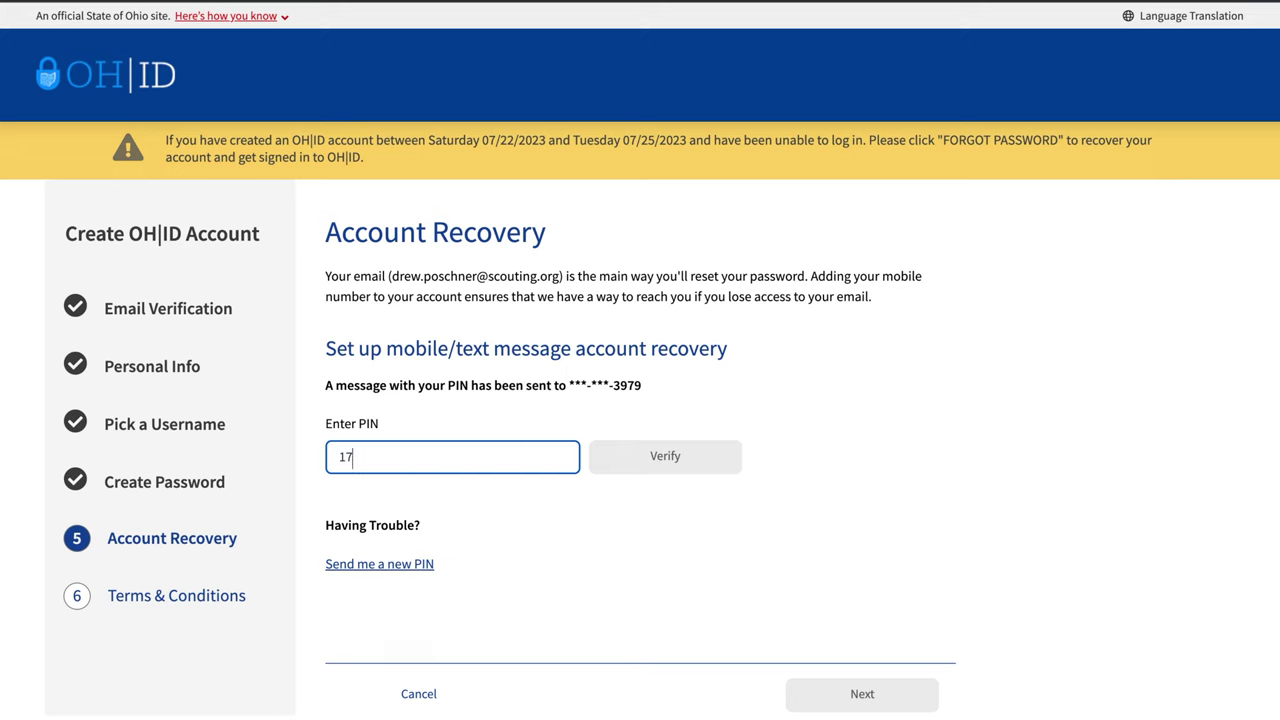
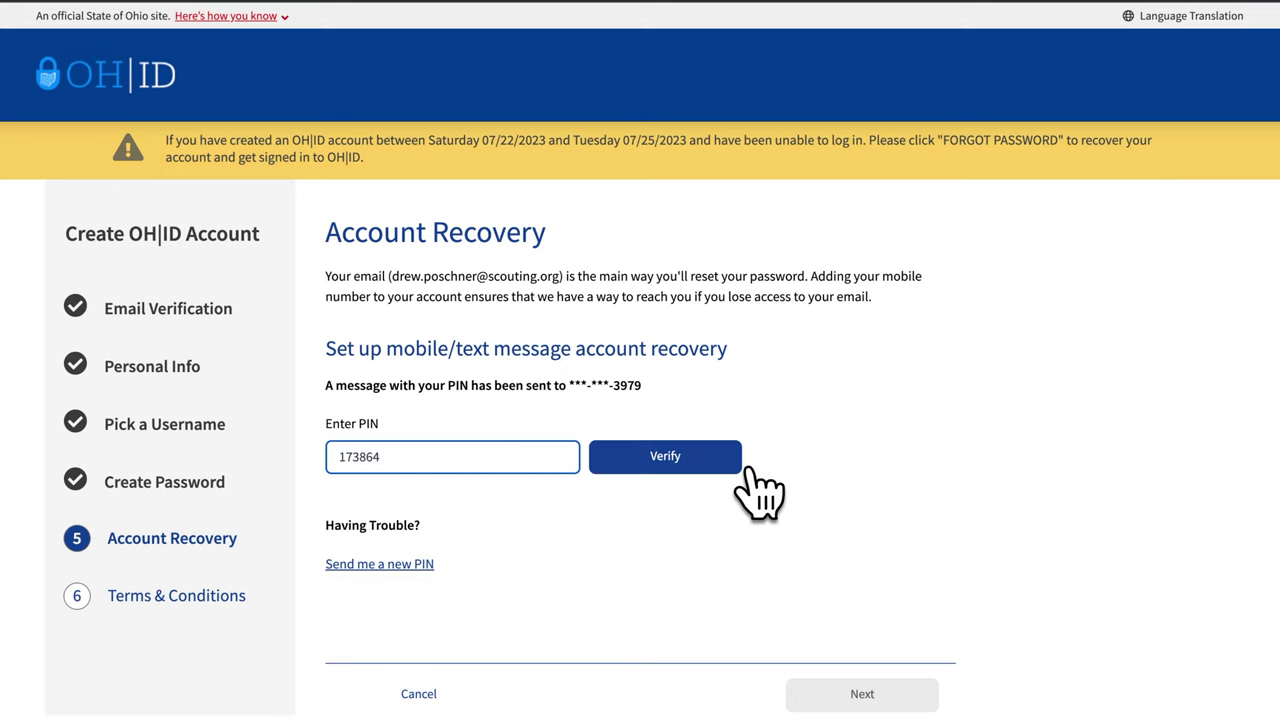
click(737, 458)
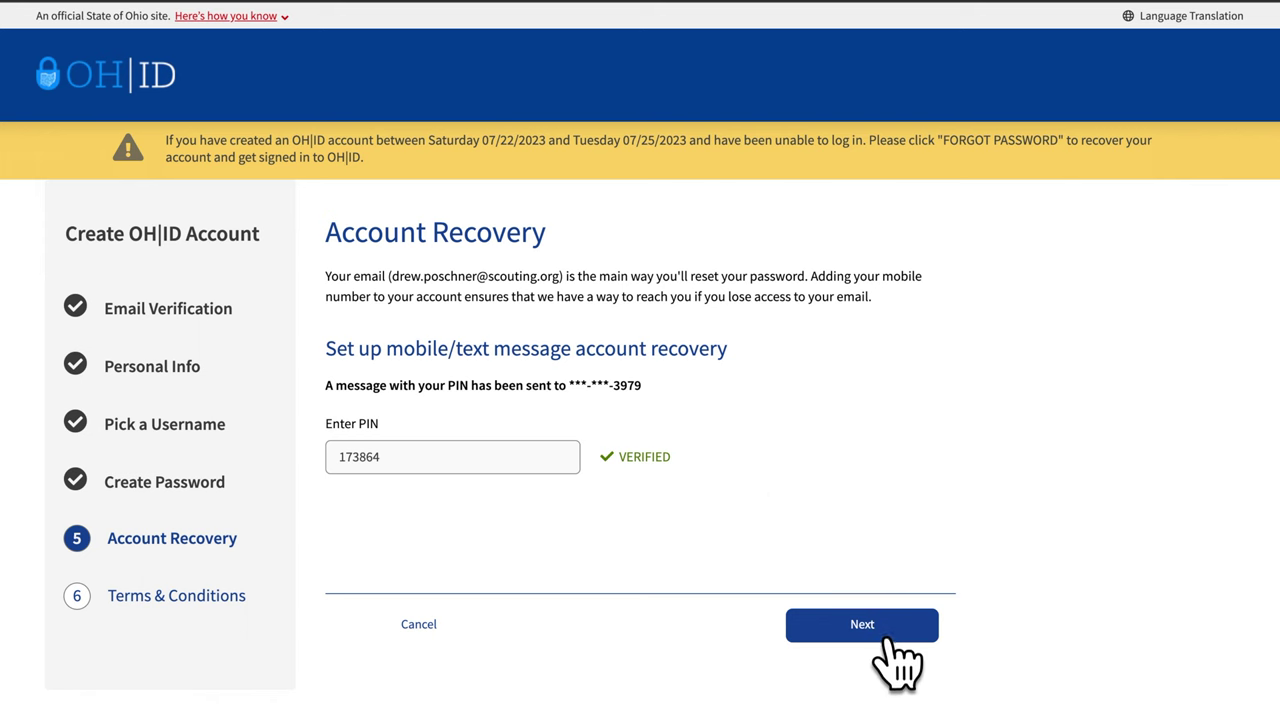
Accept the OH|ID terms and conditions.
click(884, 630)
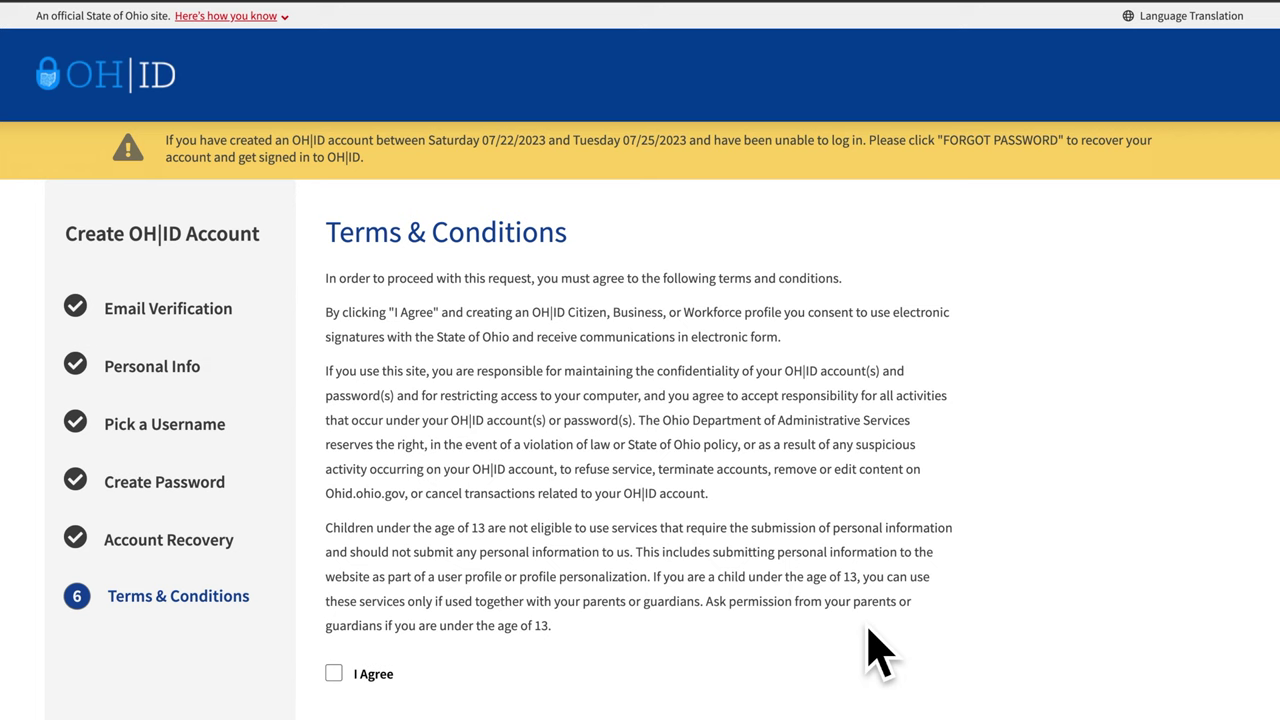
scroll(868, 650, down, 3)
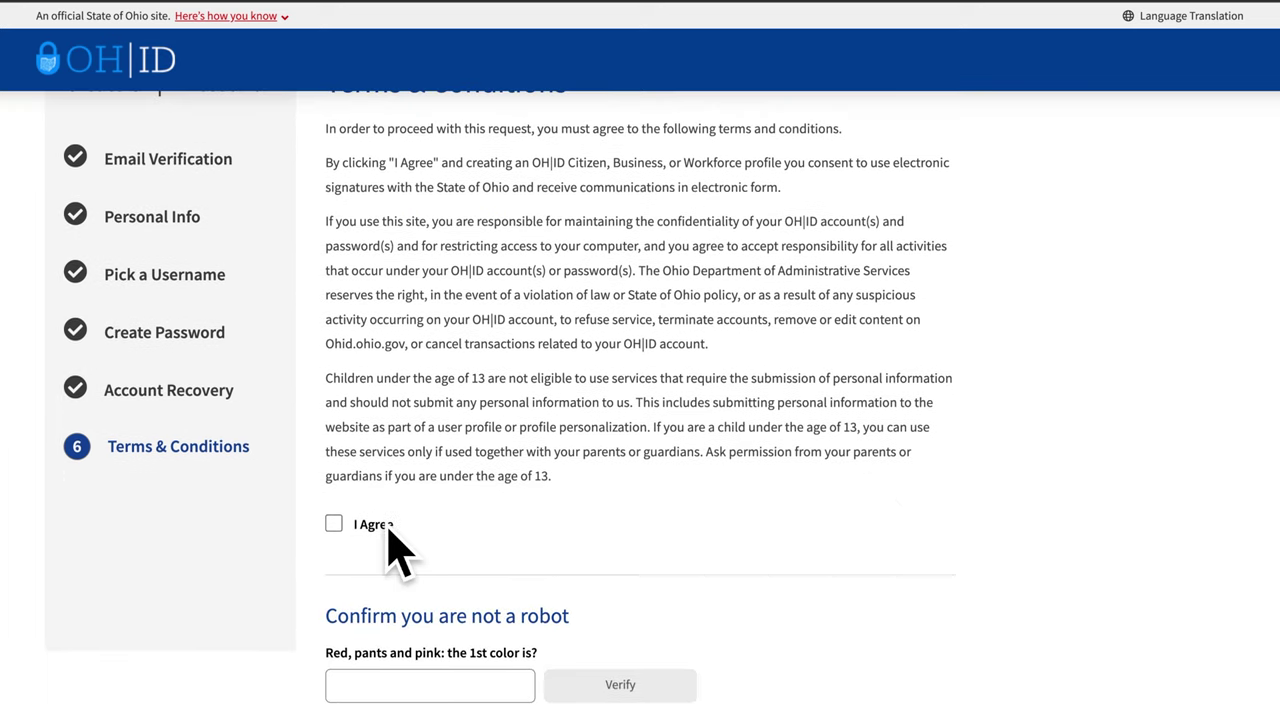
click(349, 530)
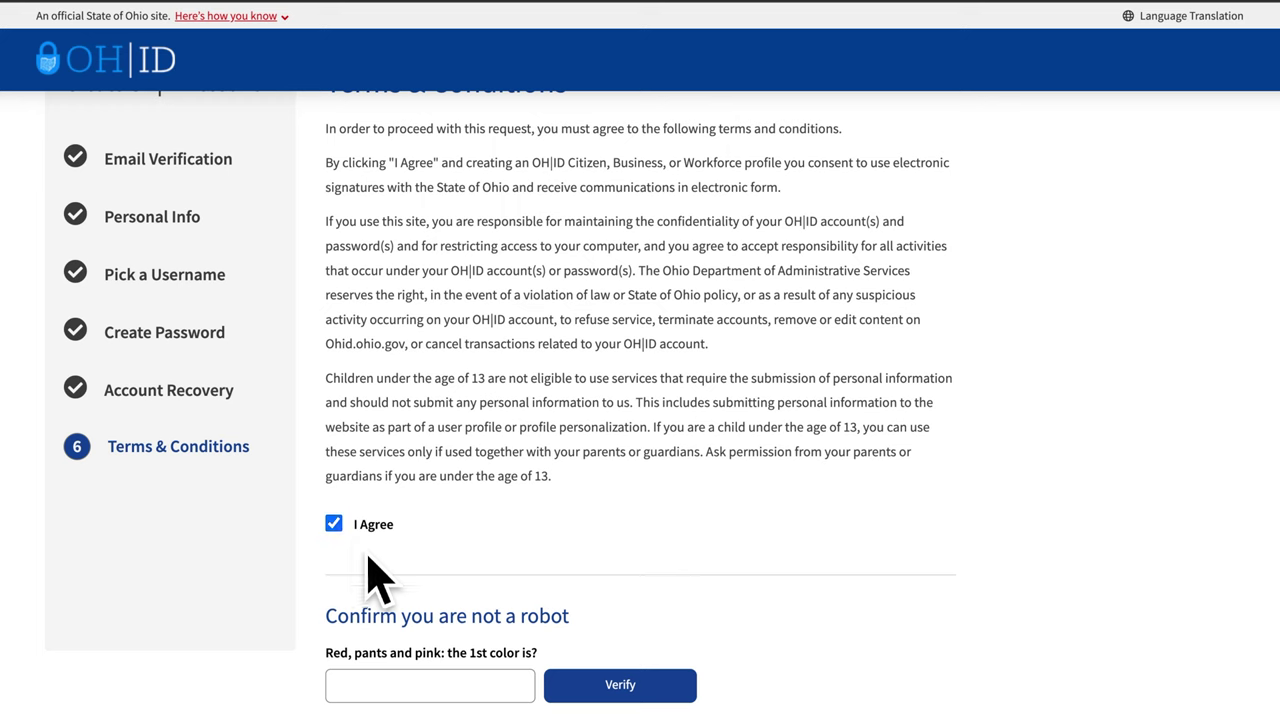
Answer the not-a-robot question with 'red', verify it, and create the account.
click(423, 693)
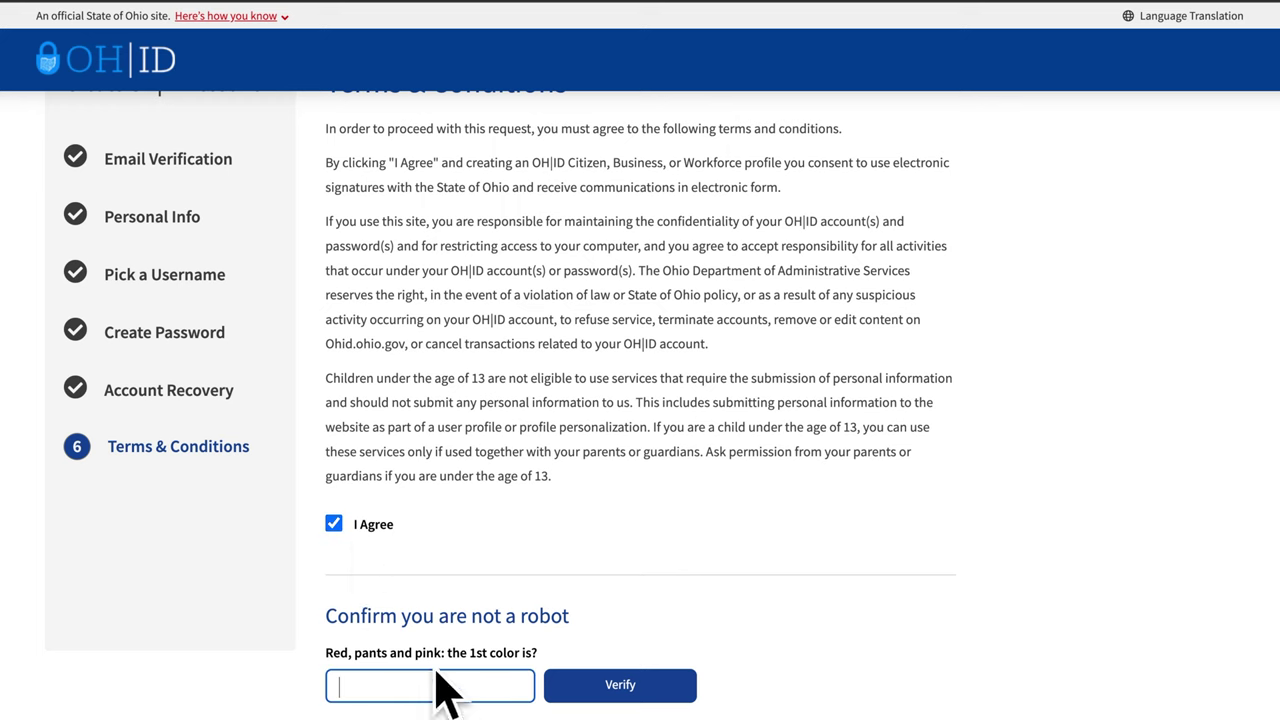
text(red)
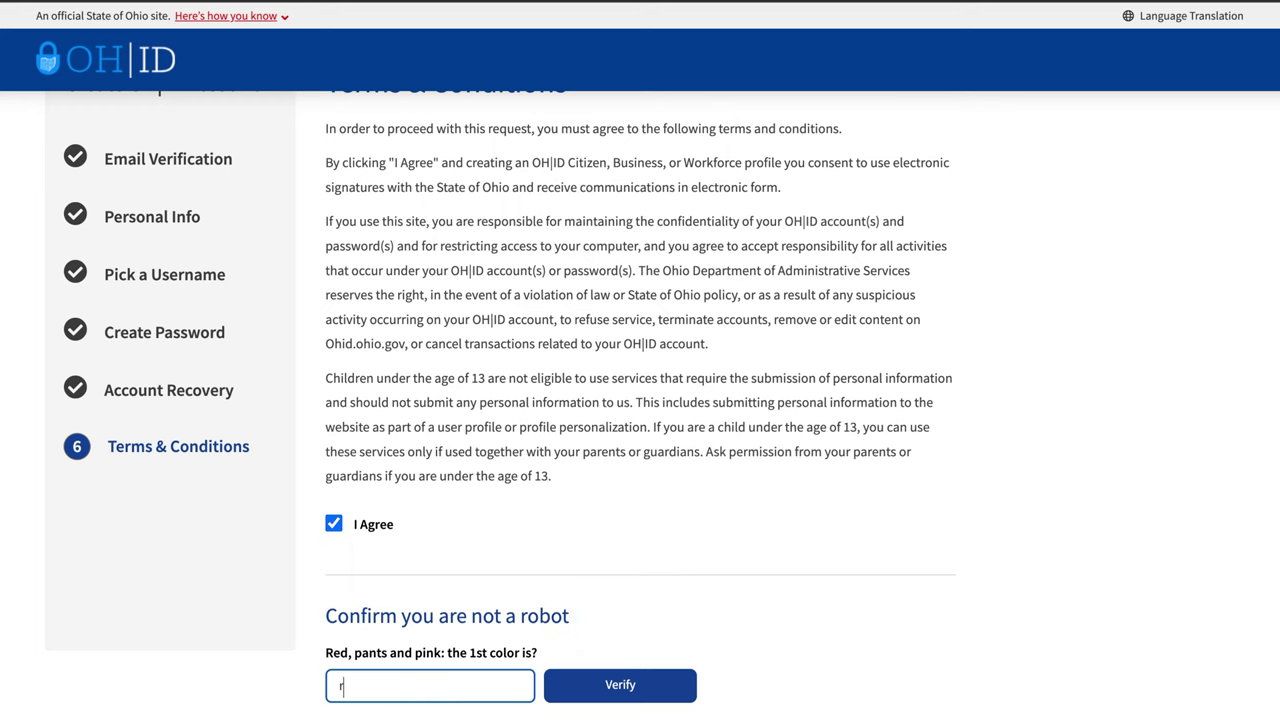
click(616, 688)
scroll(700, 695, down, 3)
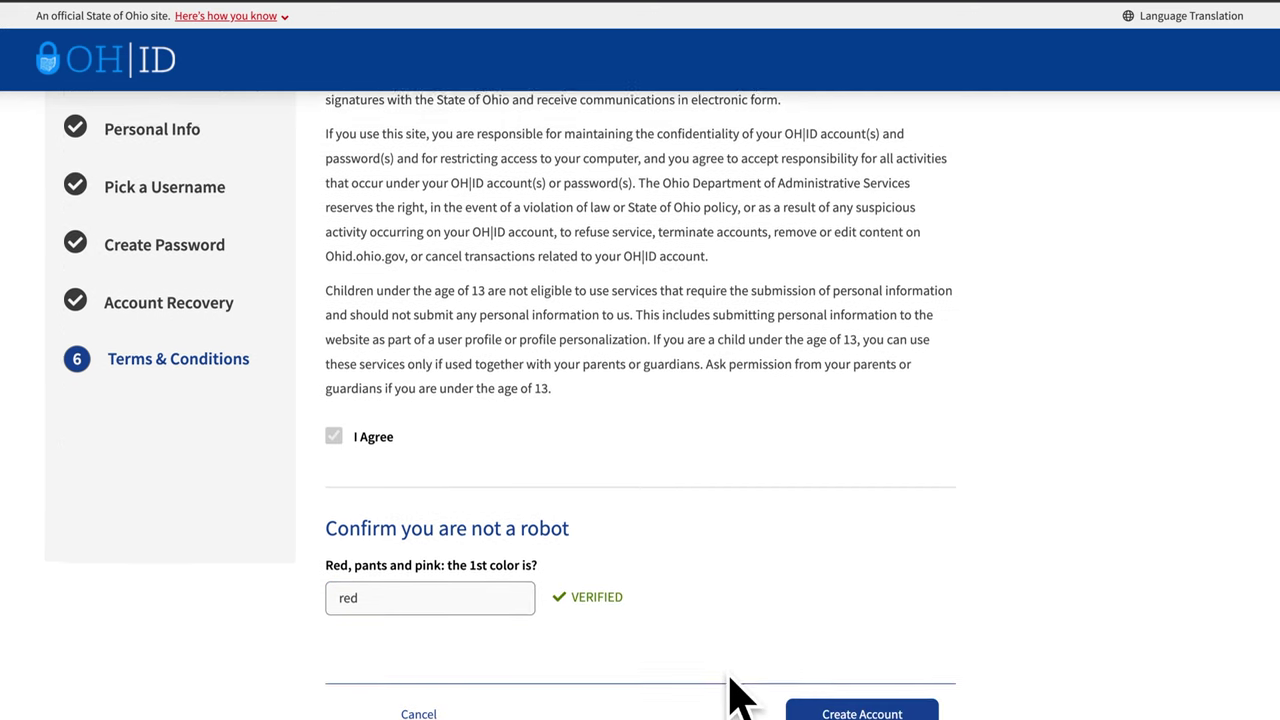
click(852, 697)
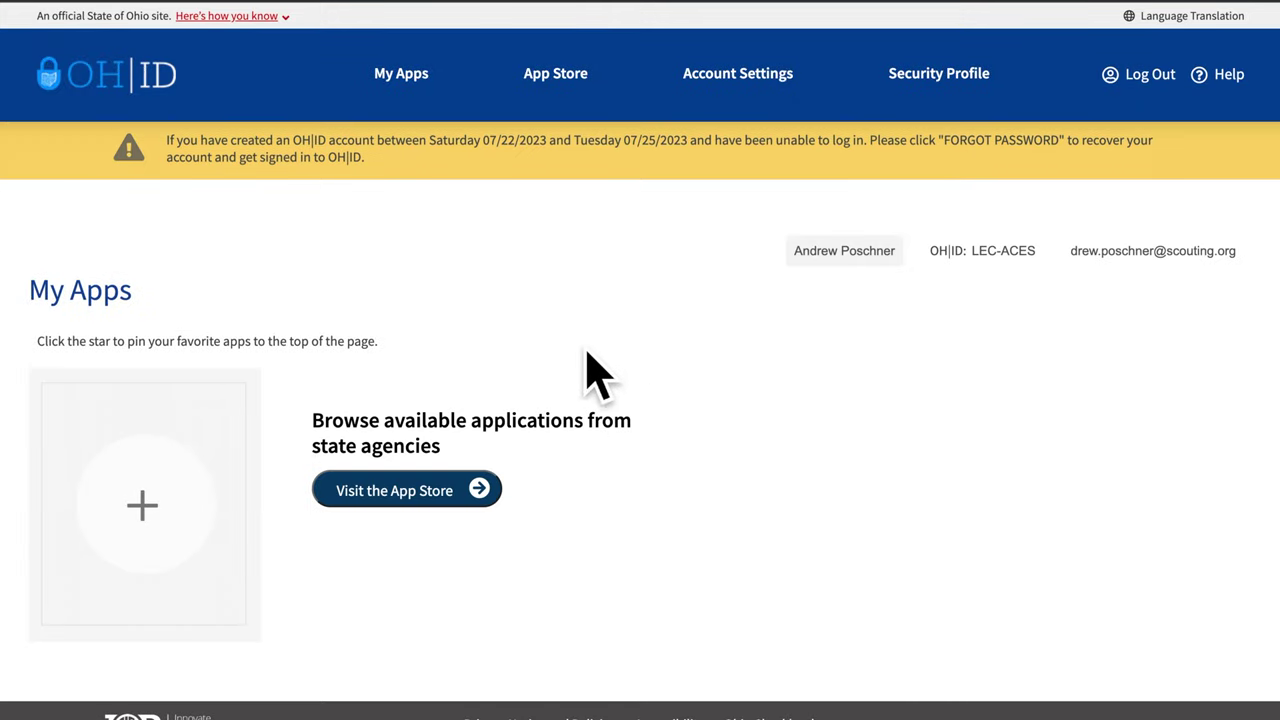
Go to the App Store listing of state agency apps.
click(590, 102)
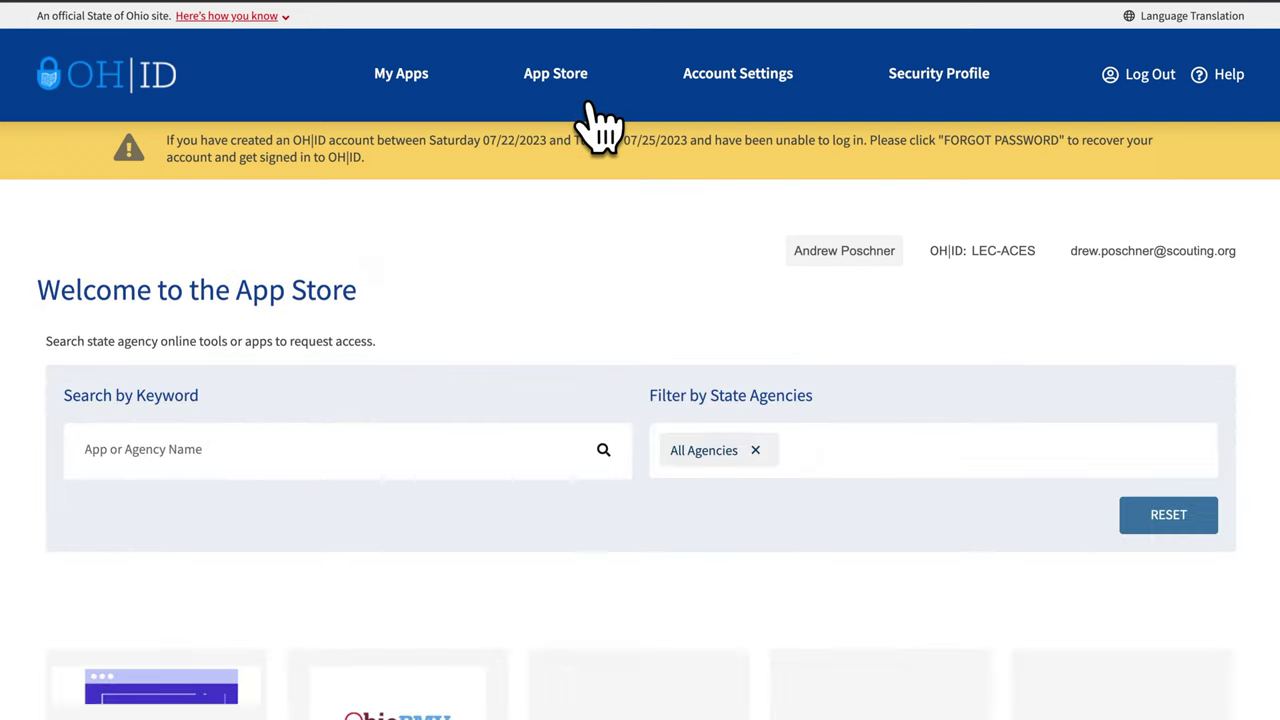
Find the ACE Afterschool Child Enrichment Program tile and open its details.
scroll(596, 125, down, 1)
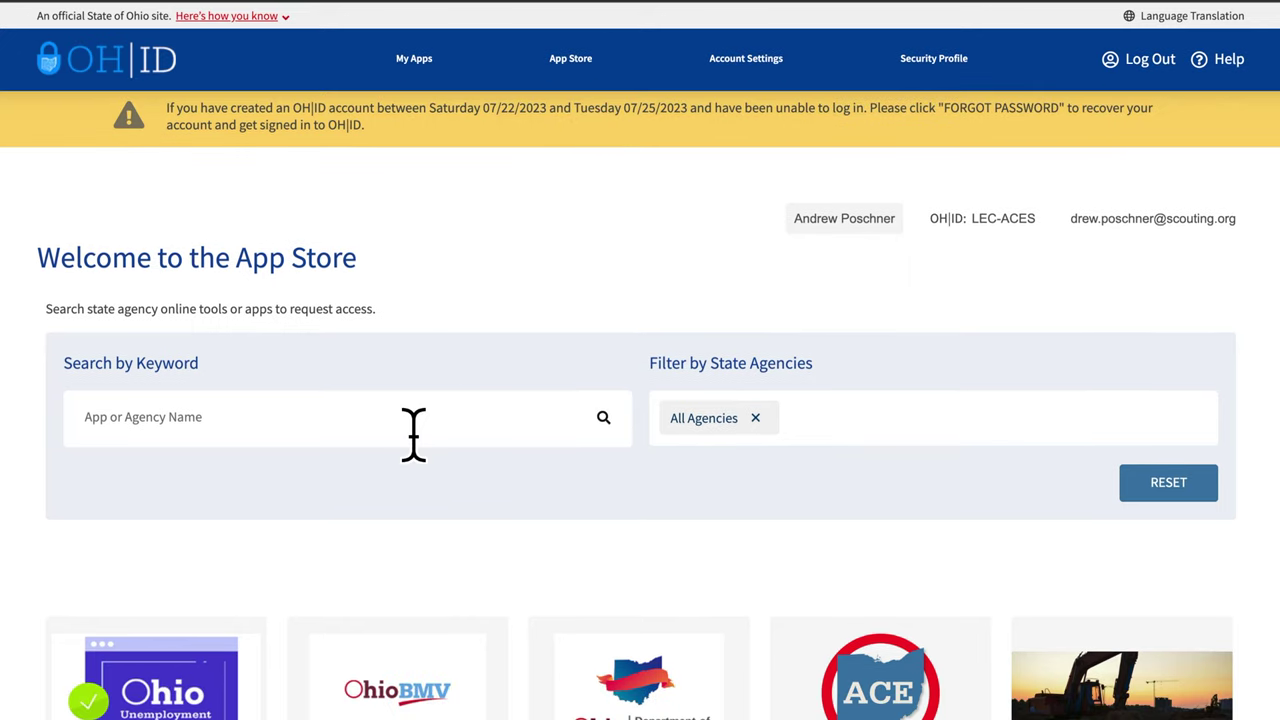
scroll(413, 434, down, 3)
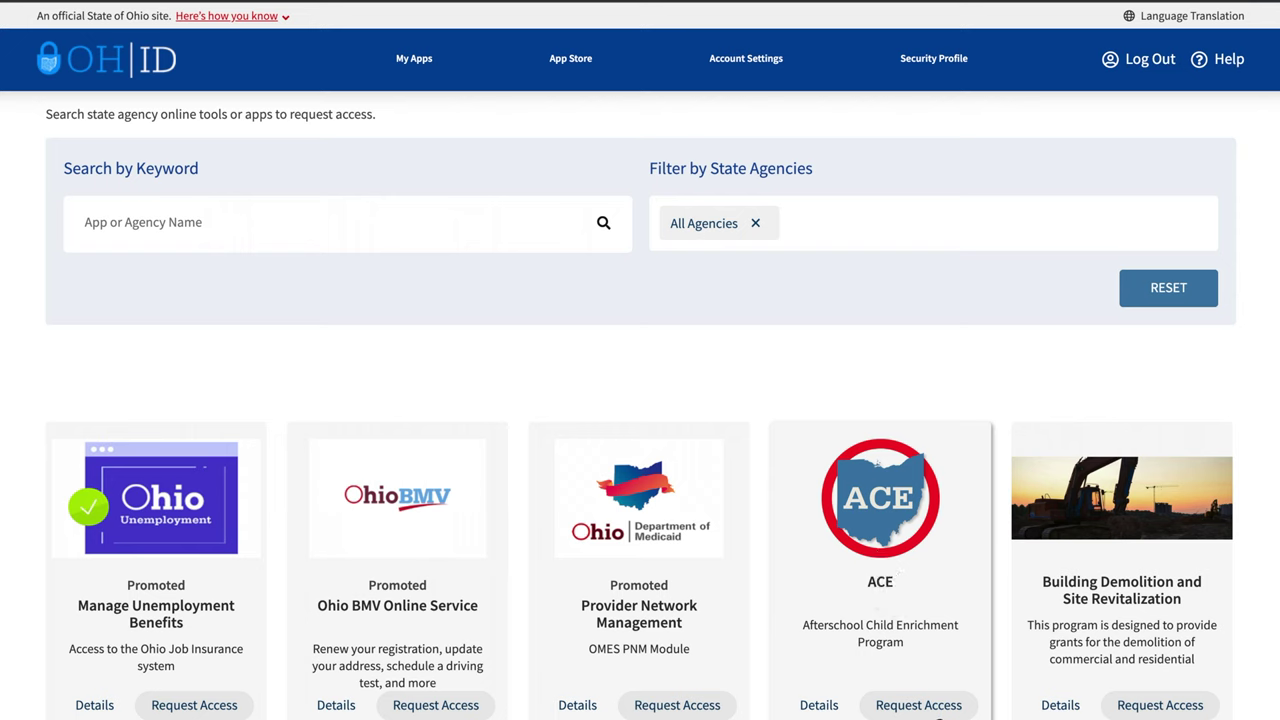
click(938, 716)
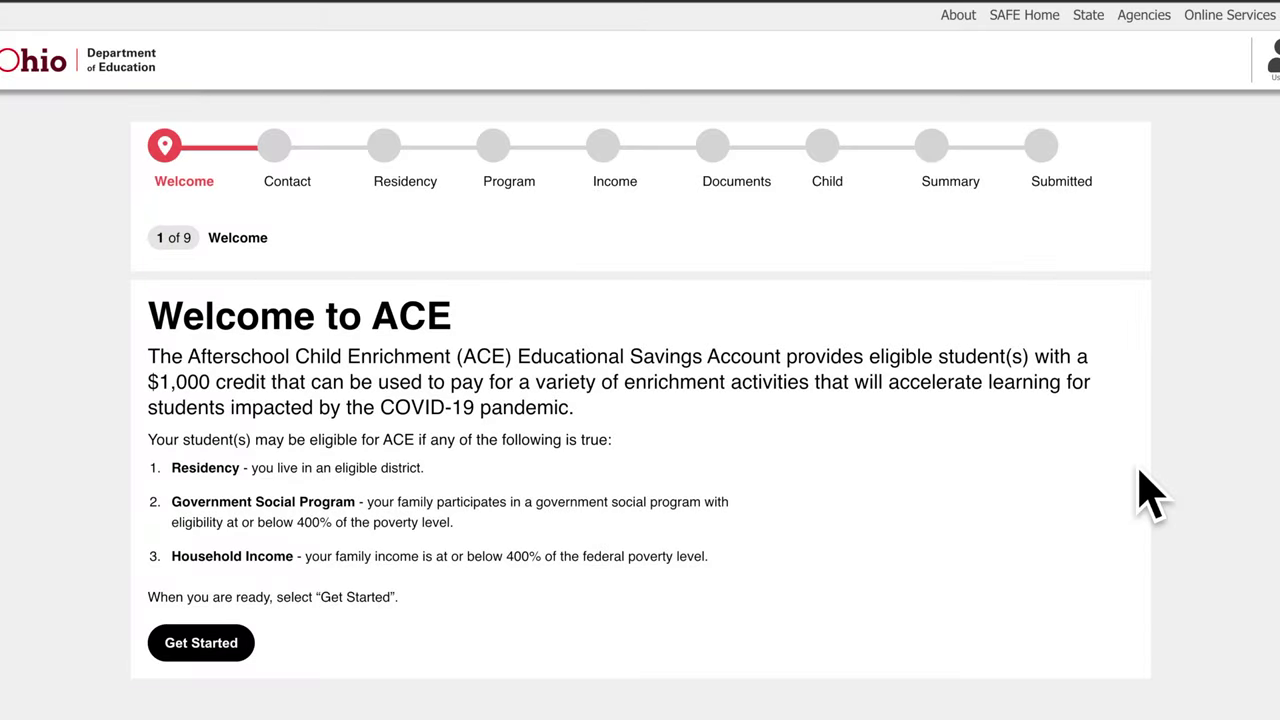
Start the ACE application and review the prefilled Contact Info fields.
click(248, 652)
scroll(248, 655, down, 1)
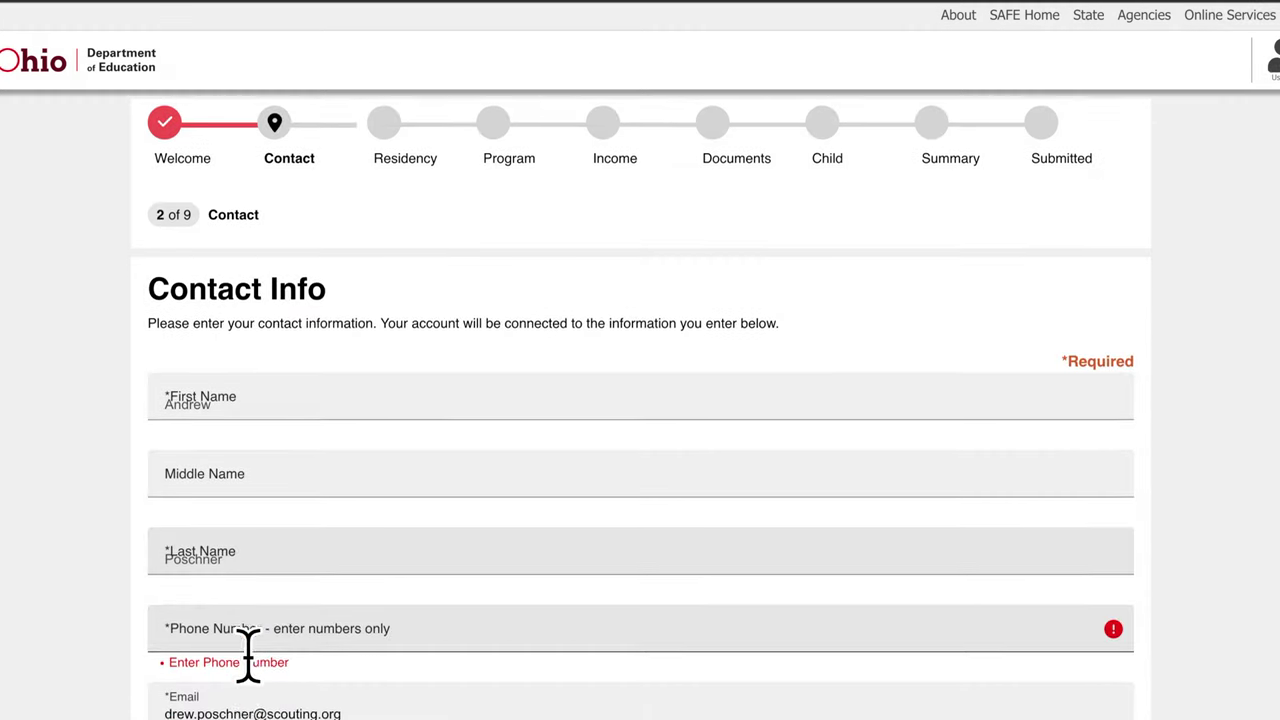
scroll(249, 670, down, 1)
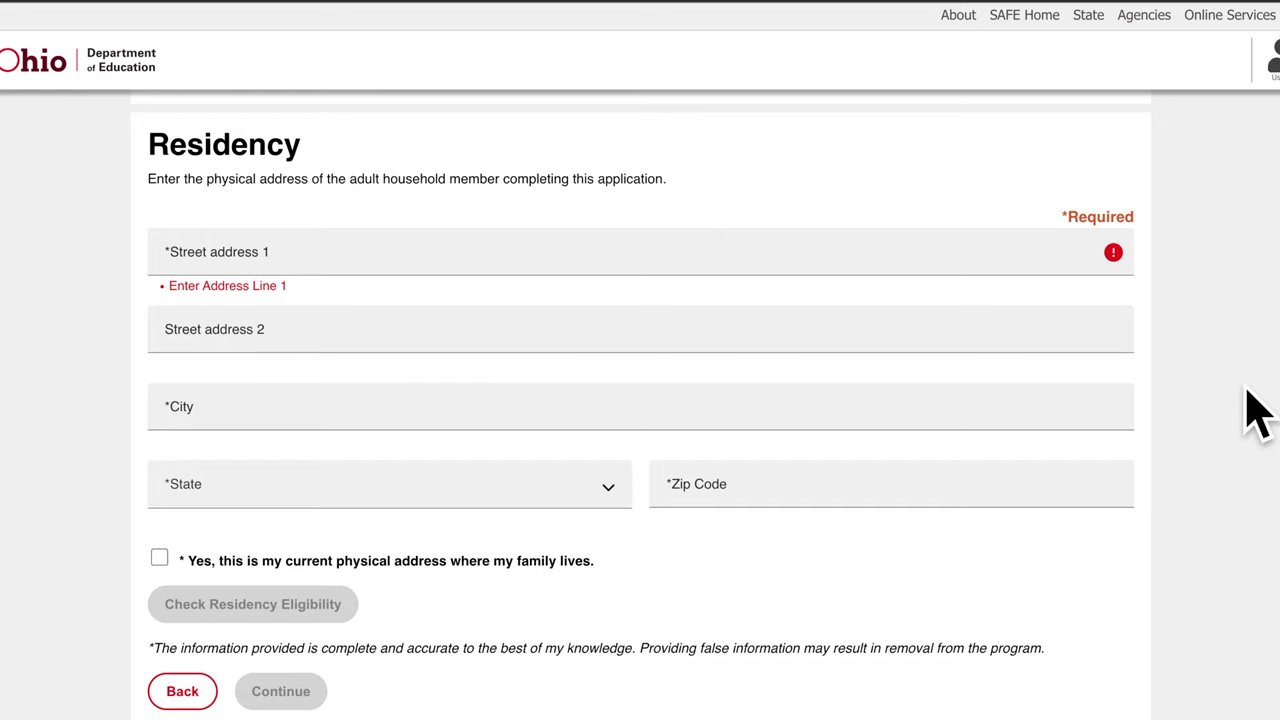
Enter the family's street address, city, state Ohio and zip code.
click(234, 266)
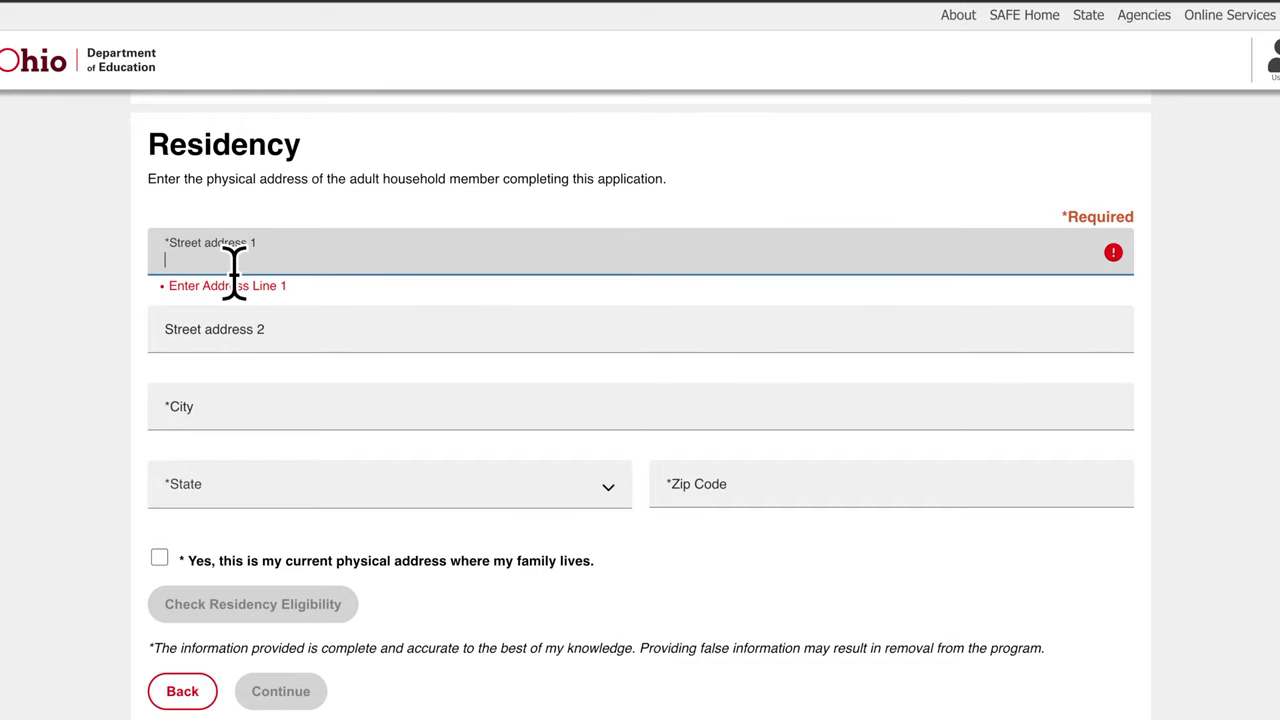
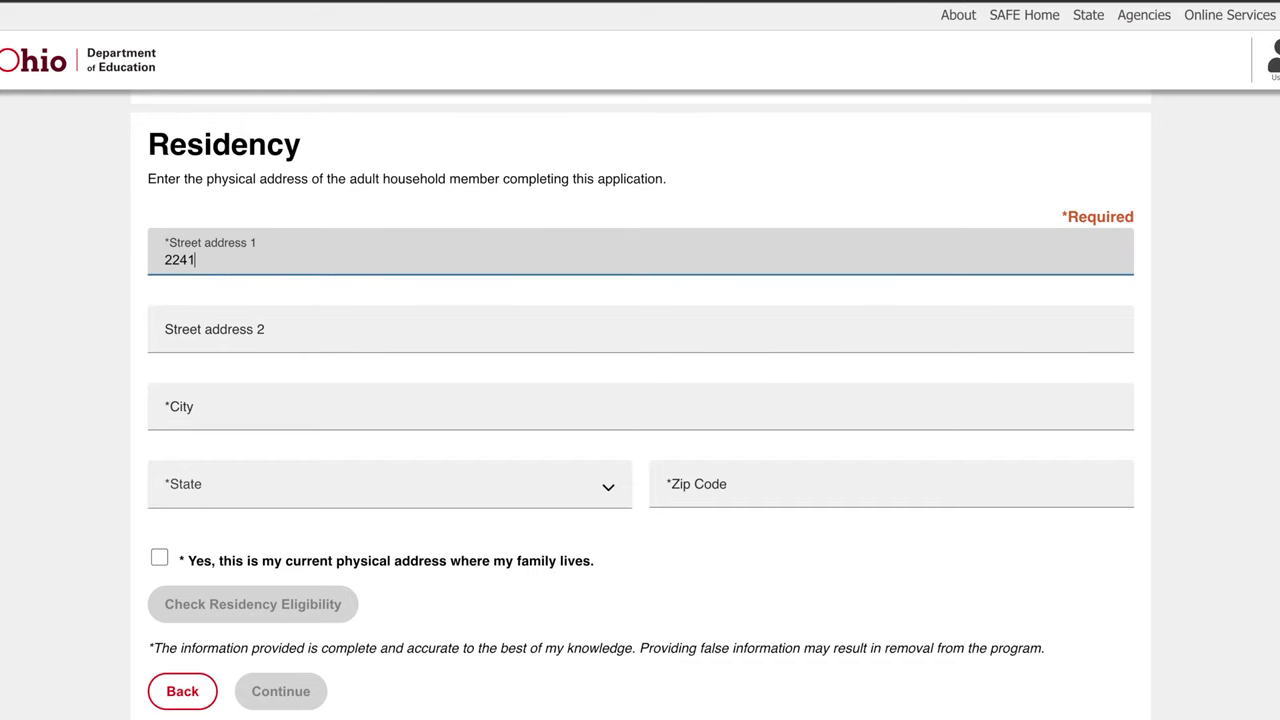
click(228, 415)
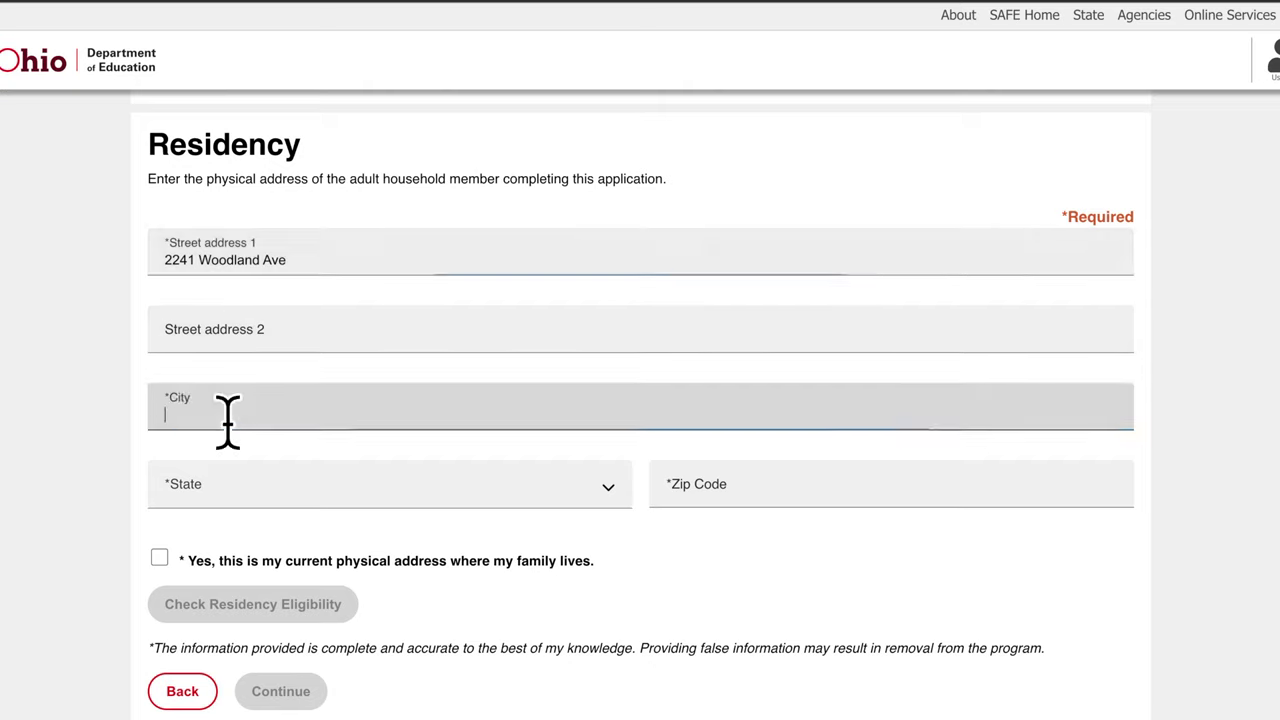
text(Clevel)
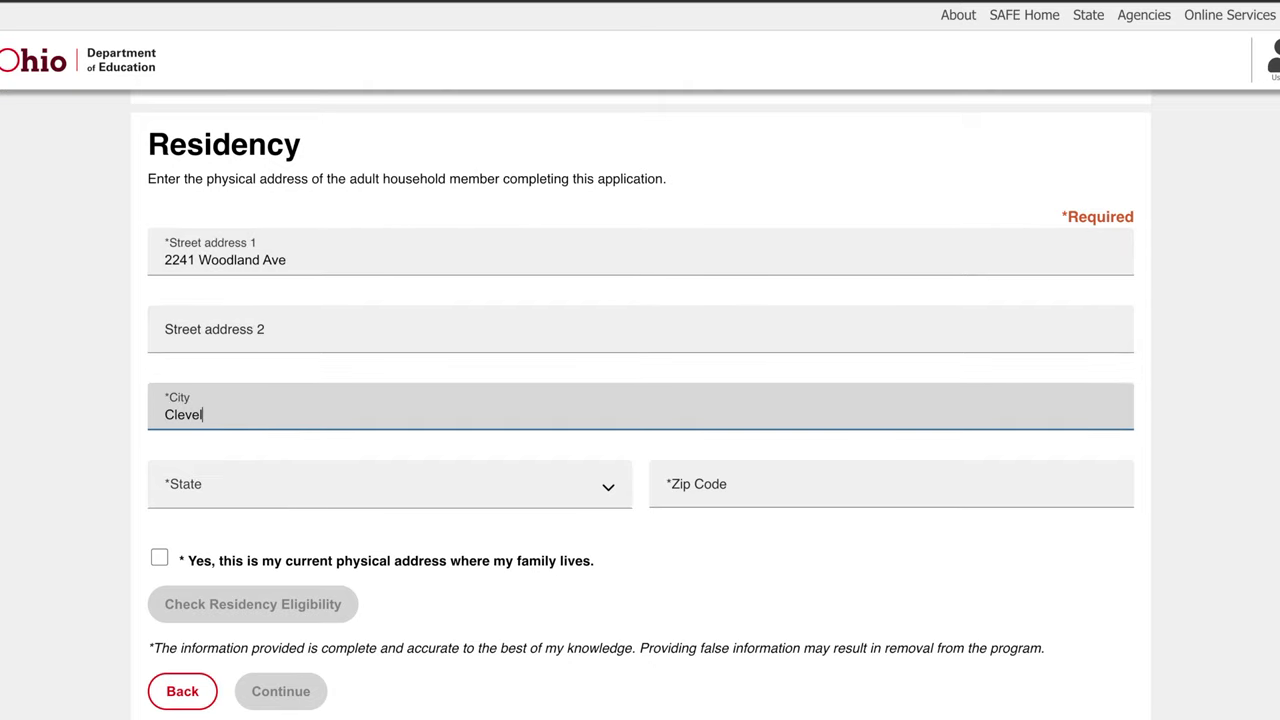
text(and)
click(238, 496)
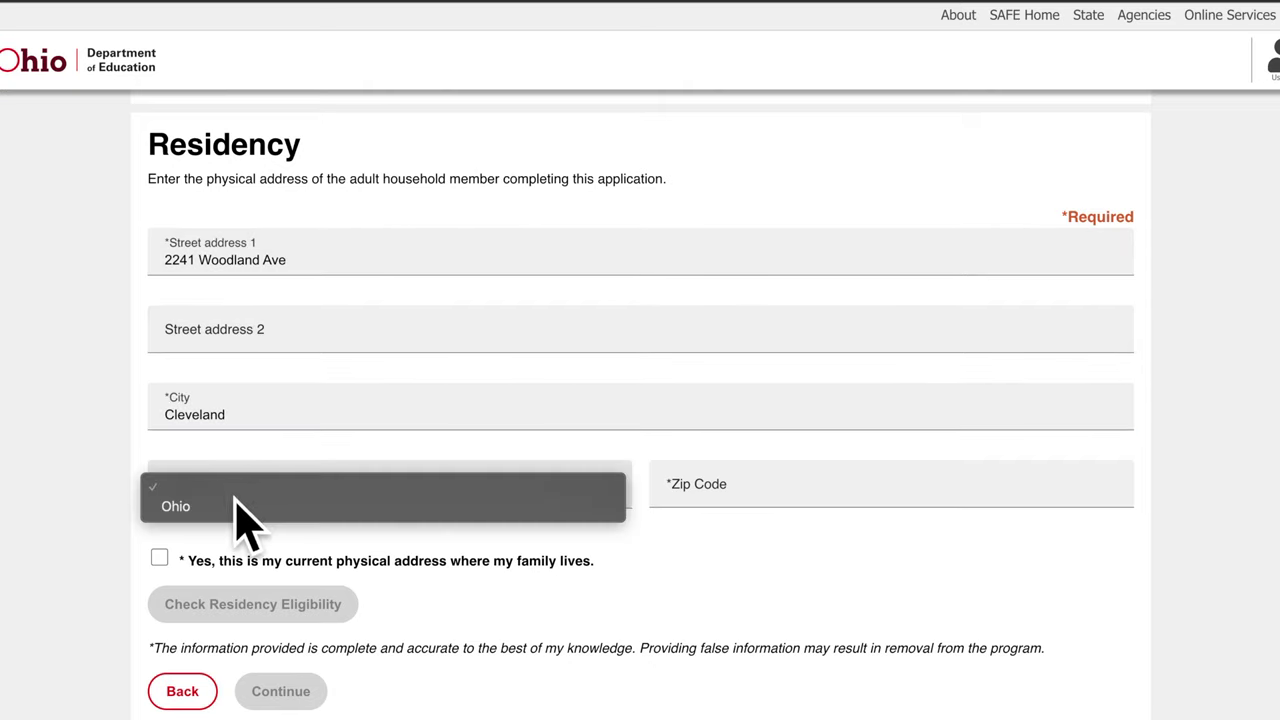
click(231, 508)
click(697, 516)
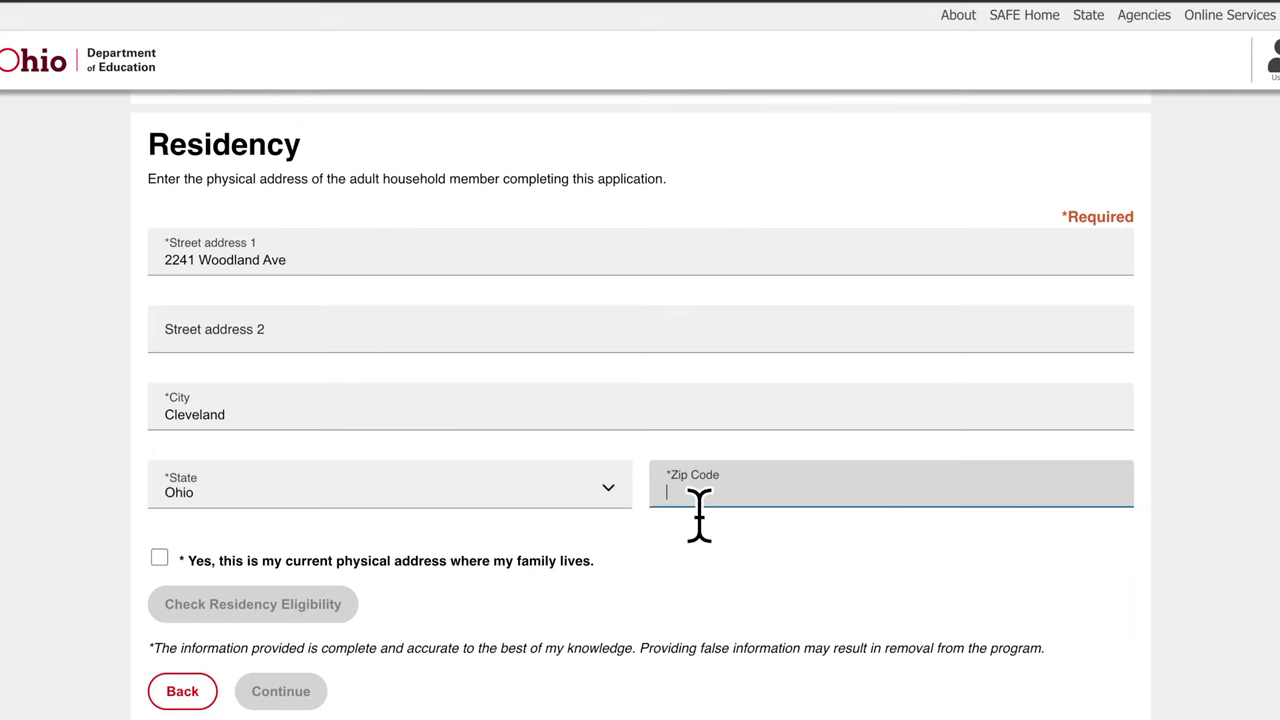
text(44115)
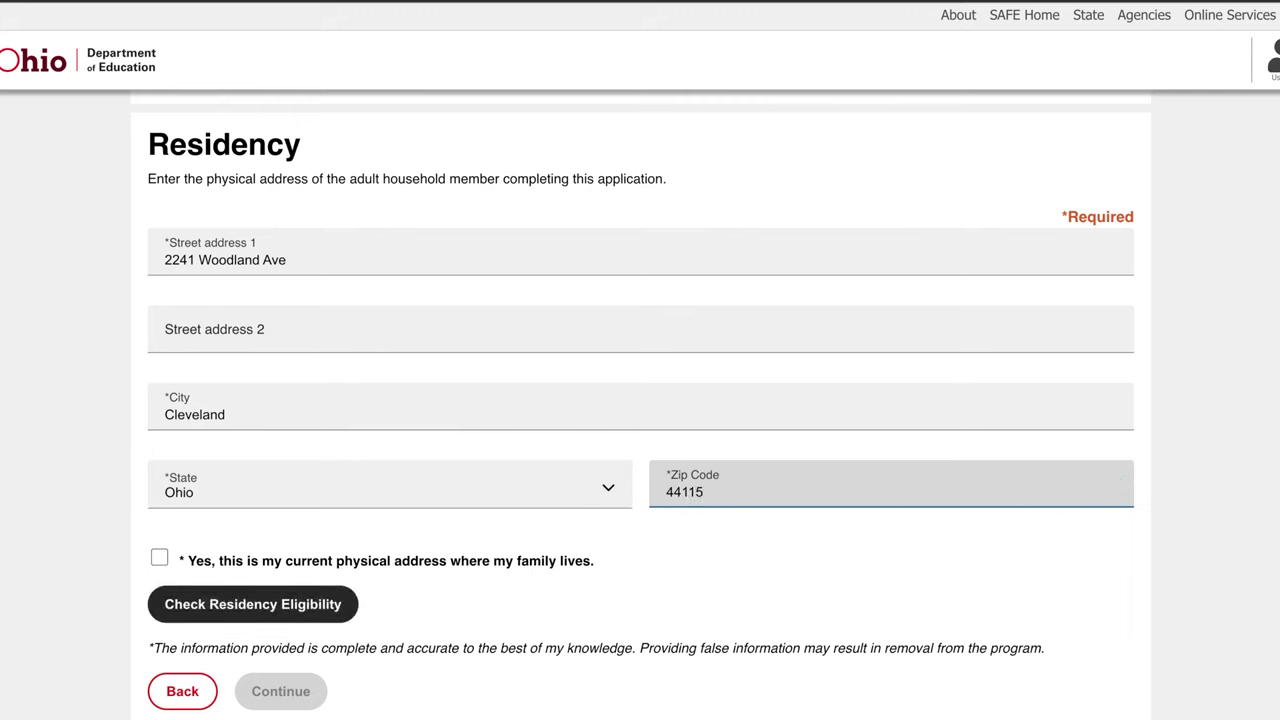
Confirm it is the family's current physical address and check residency eligibility.
click(165, 569)
click(162, 562)
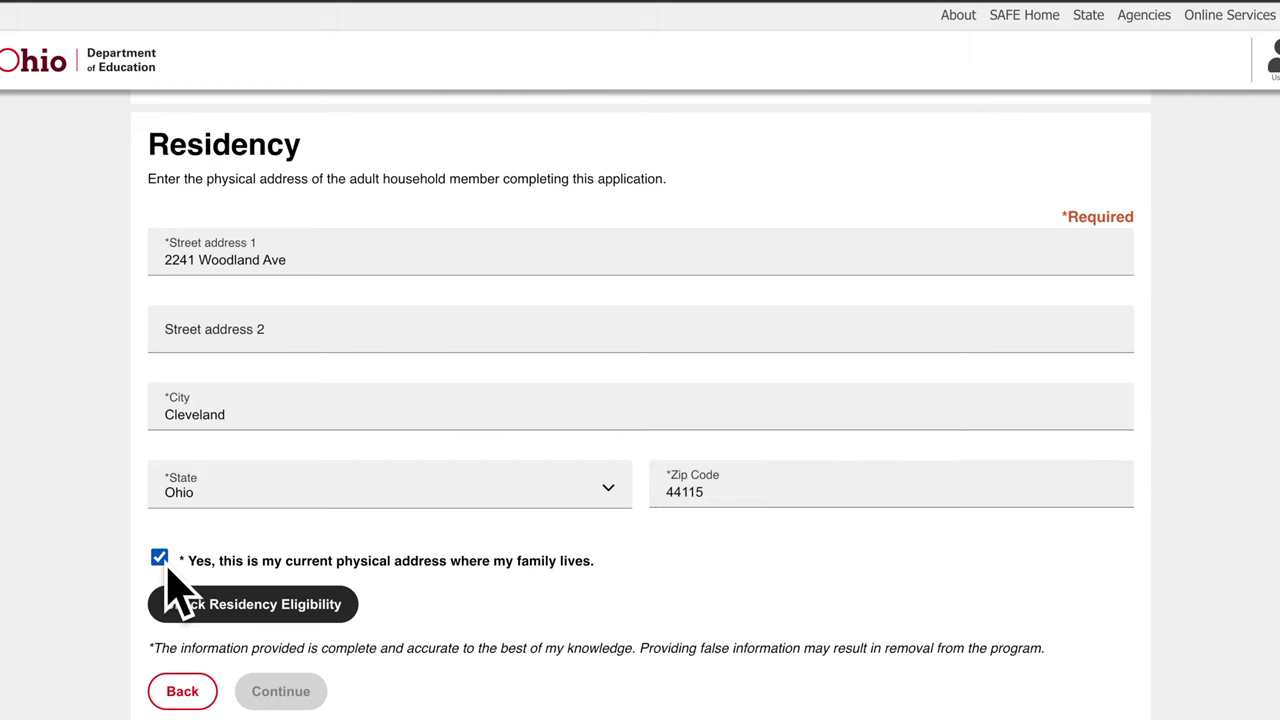
click(296, 614)
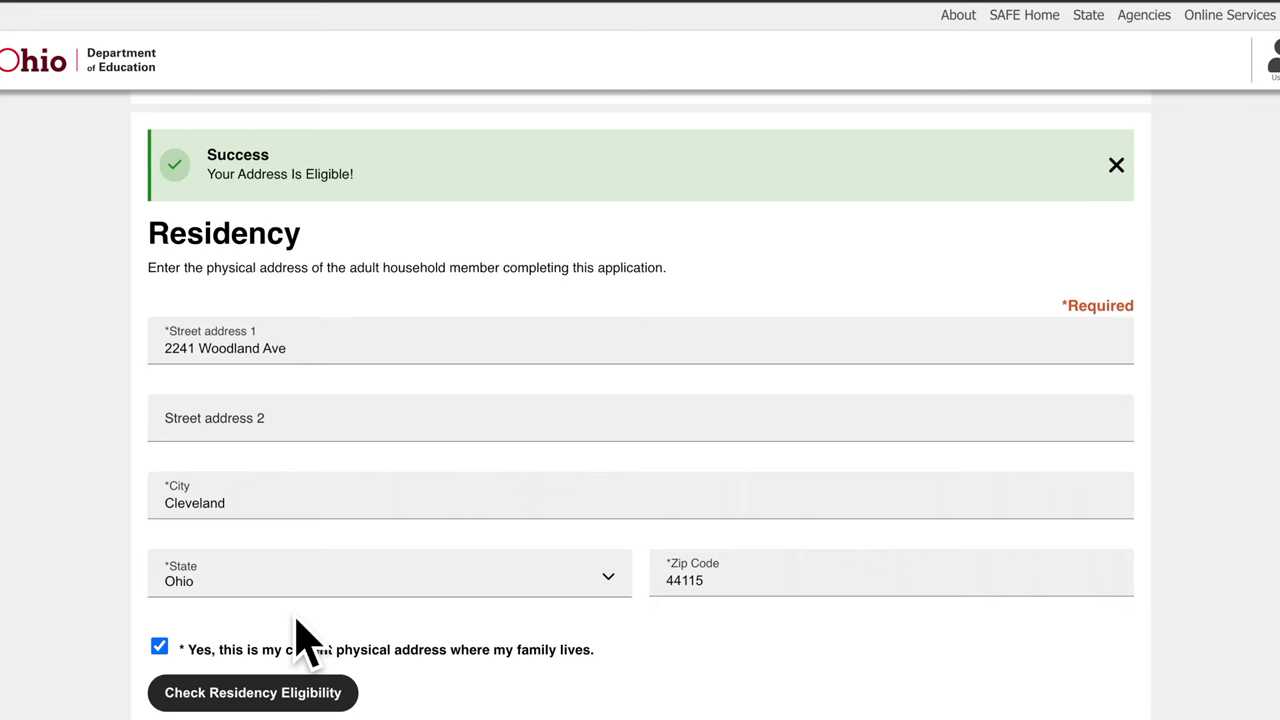
scroll(300, 632, down, 1)
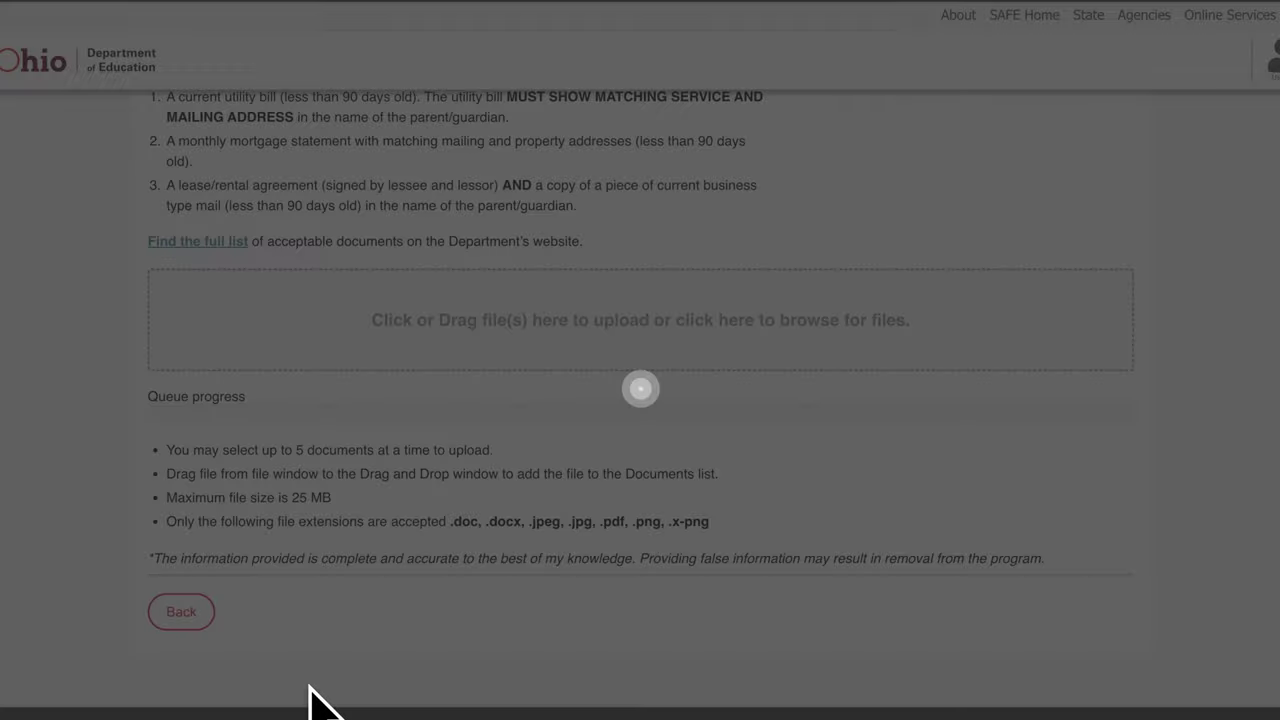
With Proof_of_Residency.jpg attached as the residency document, continue to the Child step.
scroll(525, 465, up, 2)
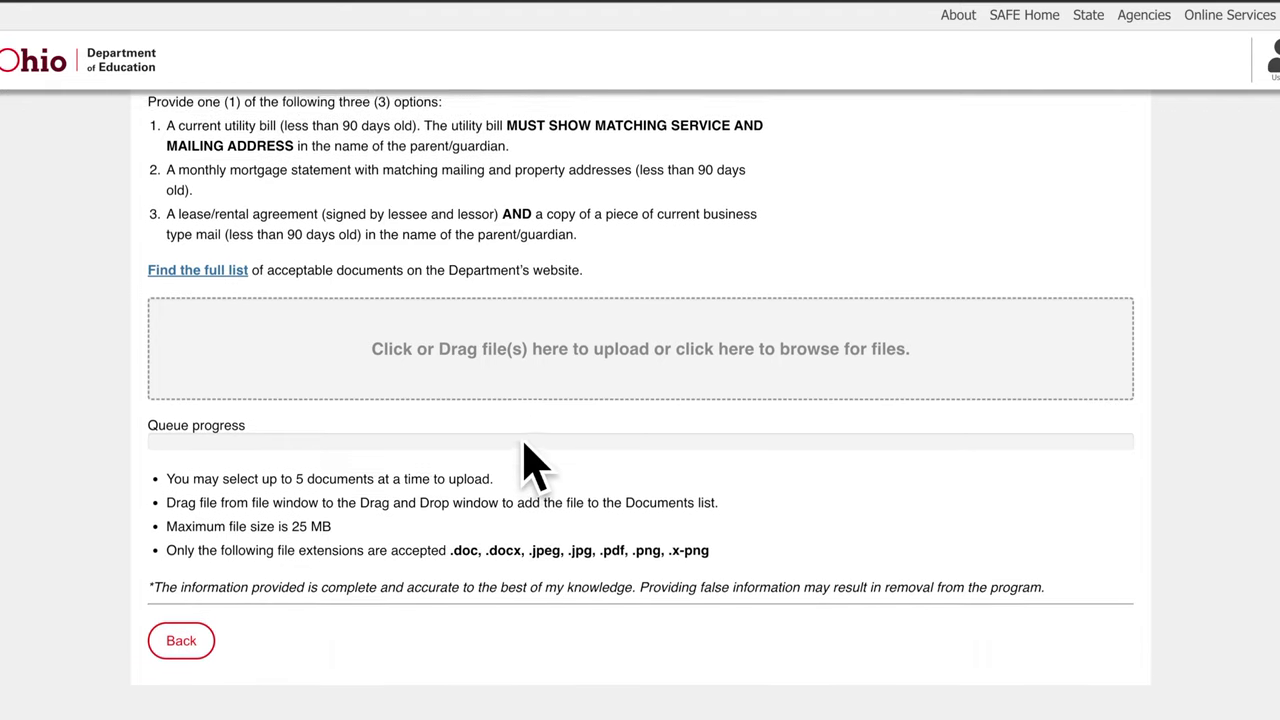
scroll(525, 465, up, 1)
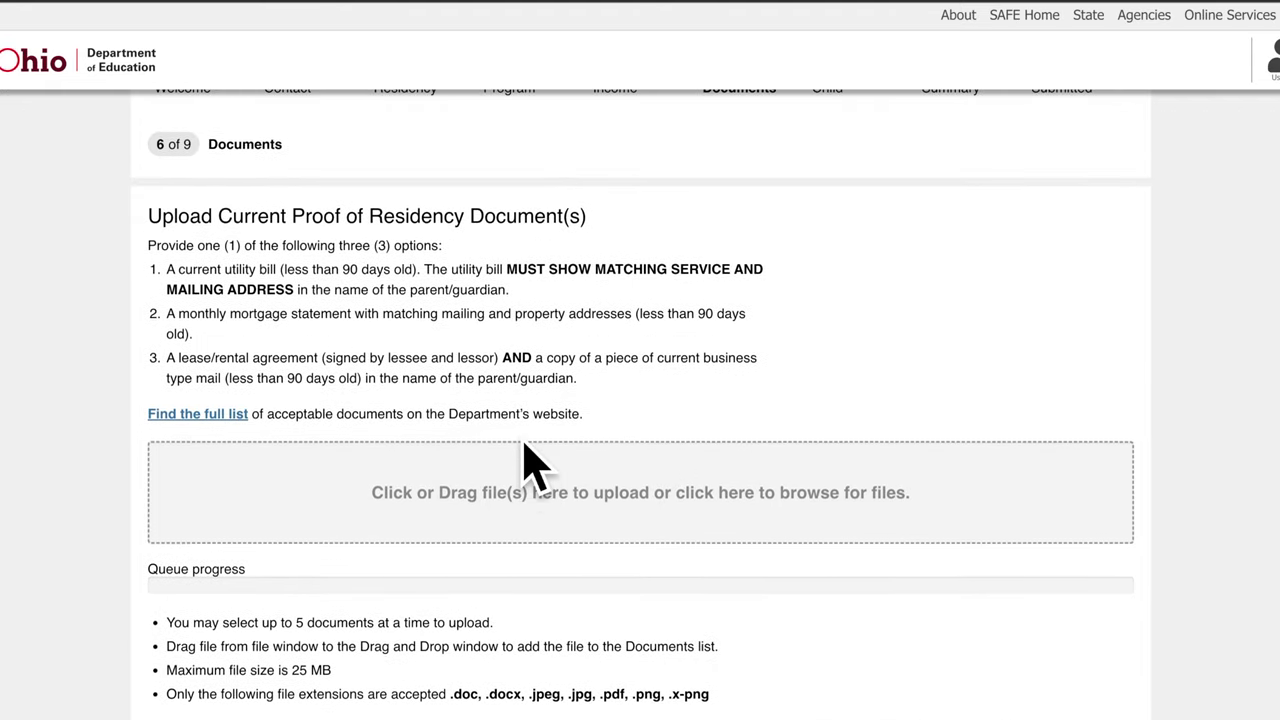
scroll(530, 465, up, 1)
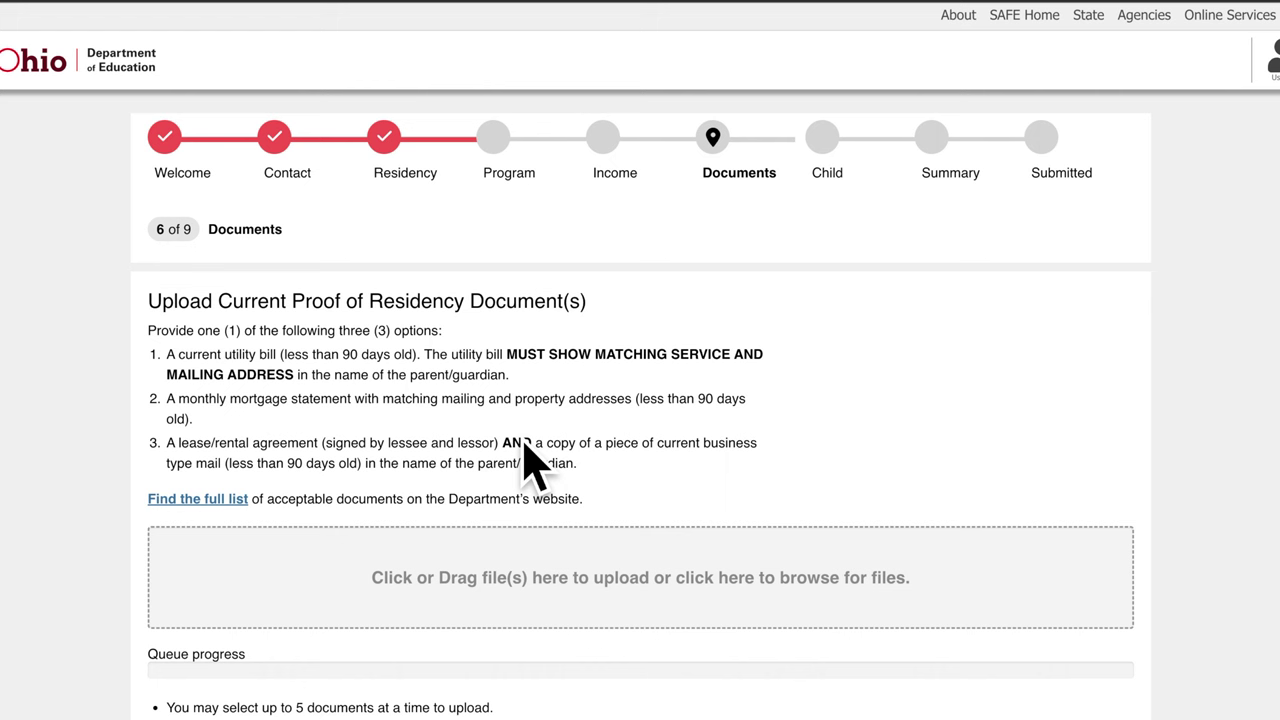
scroll(530, 465, down, 1)
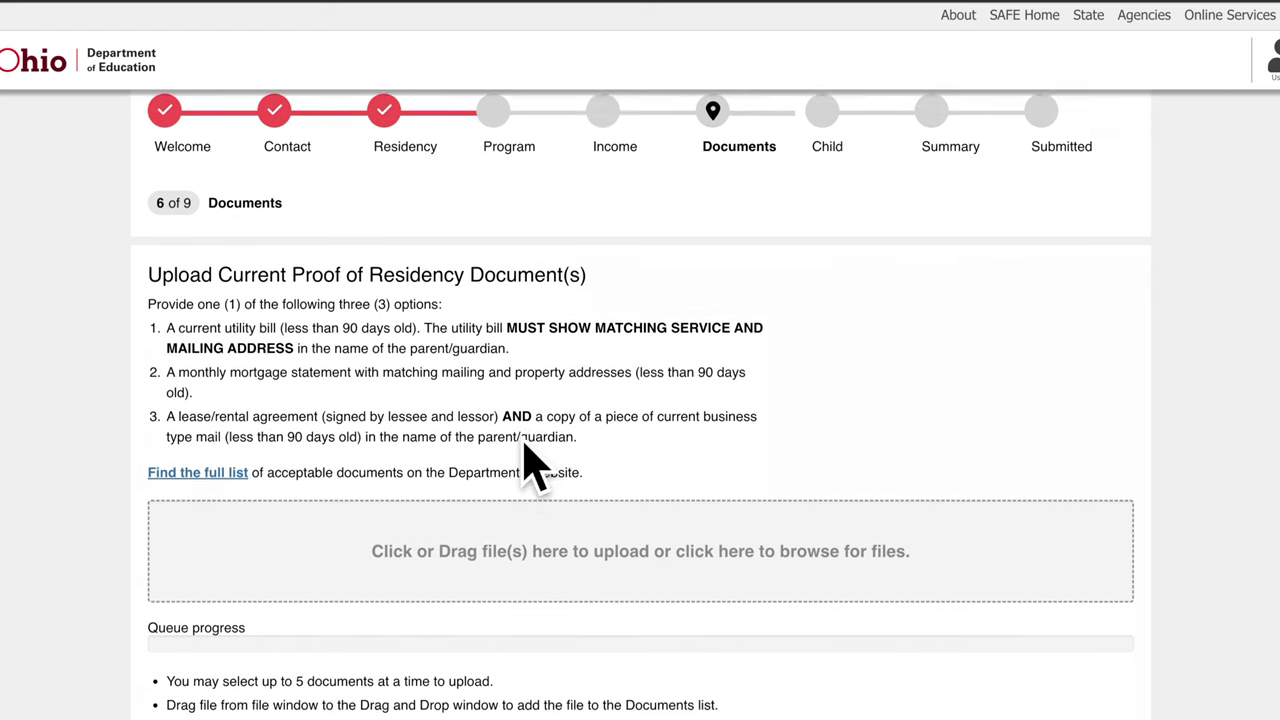
scroll(530, 465, down, 2)
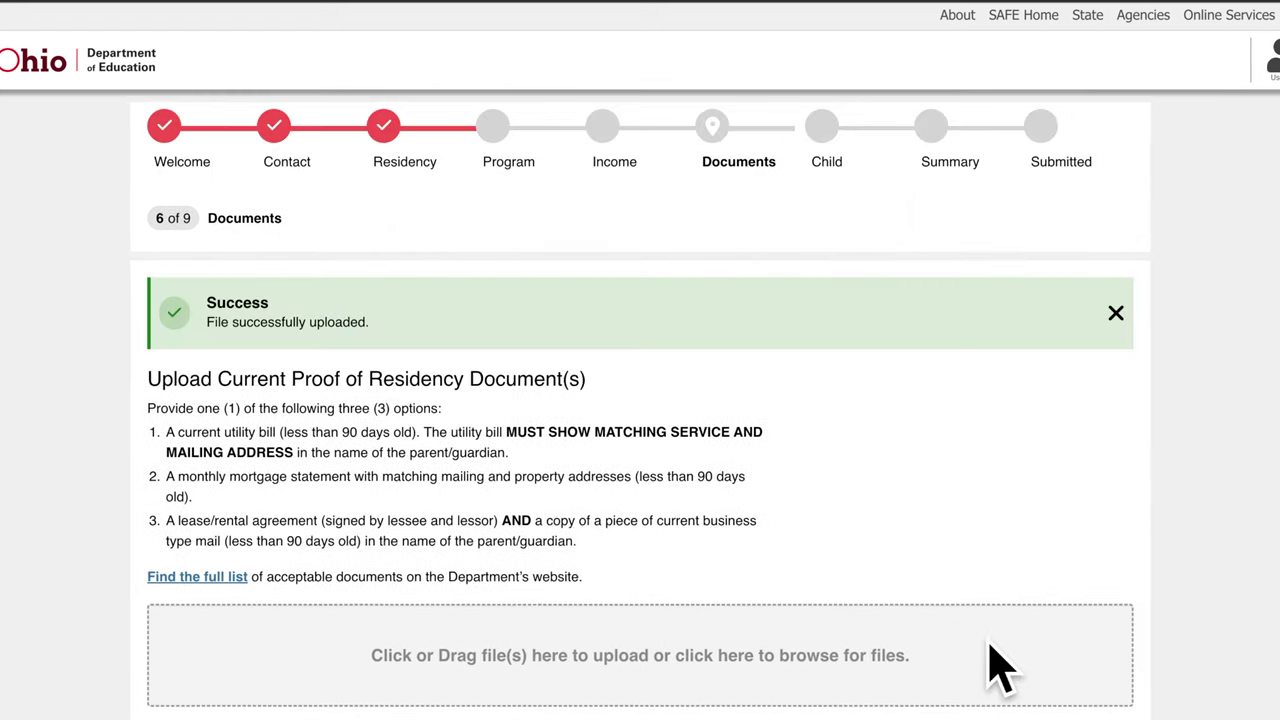
scroll(995, 668, down, 3)
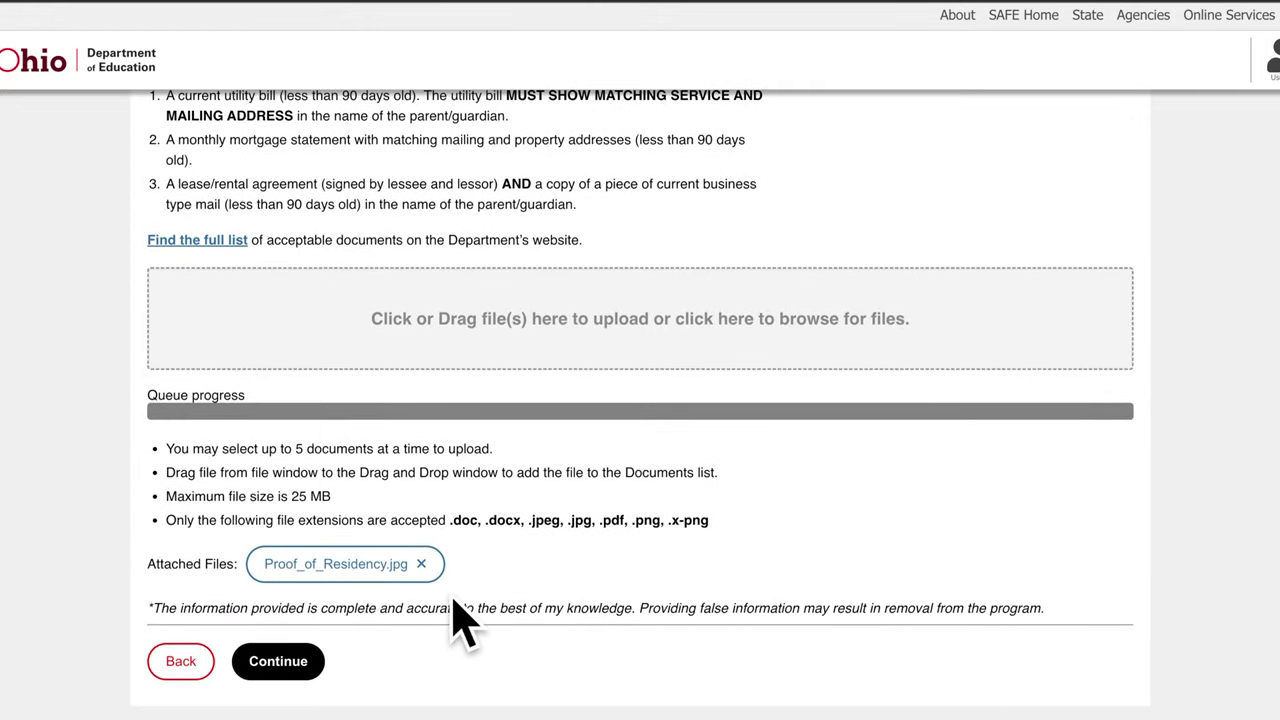
click(293, 665)
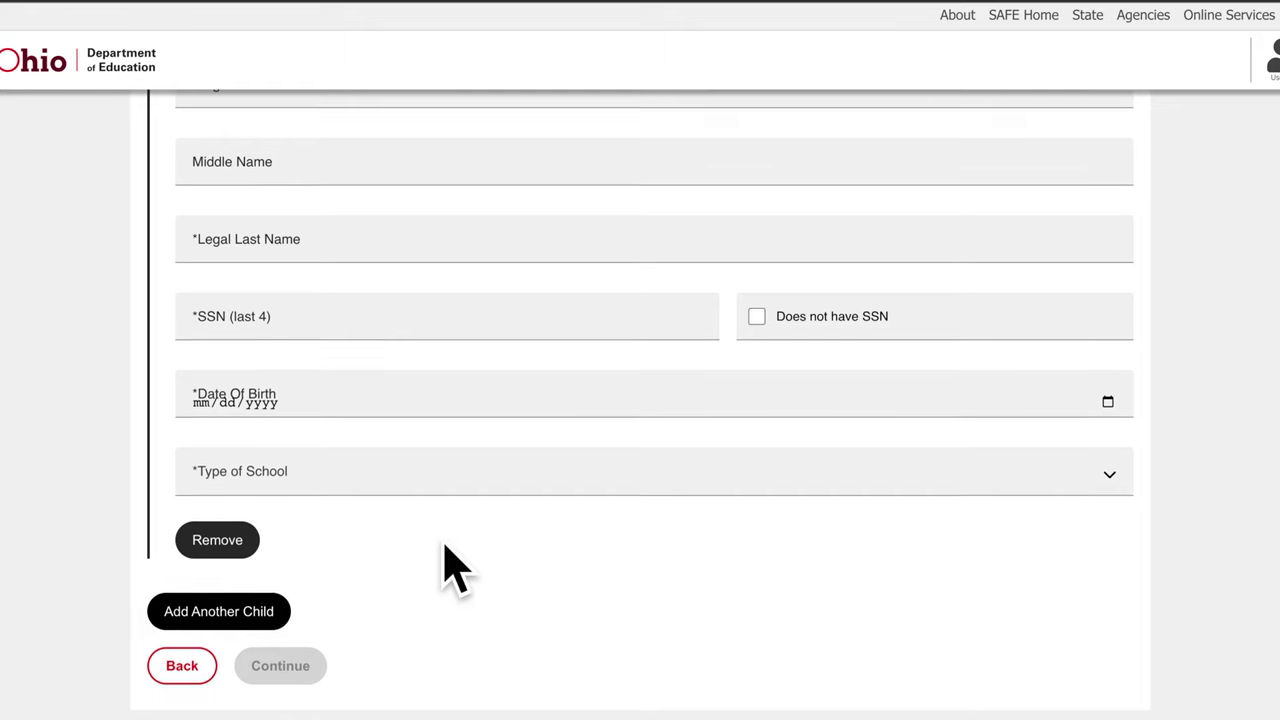
Enter the child's legal first name and legal last name on the Child form.
scroll(443, 566, up, 3)
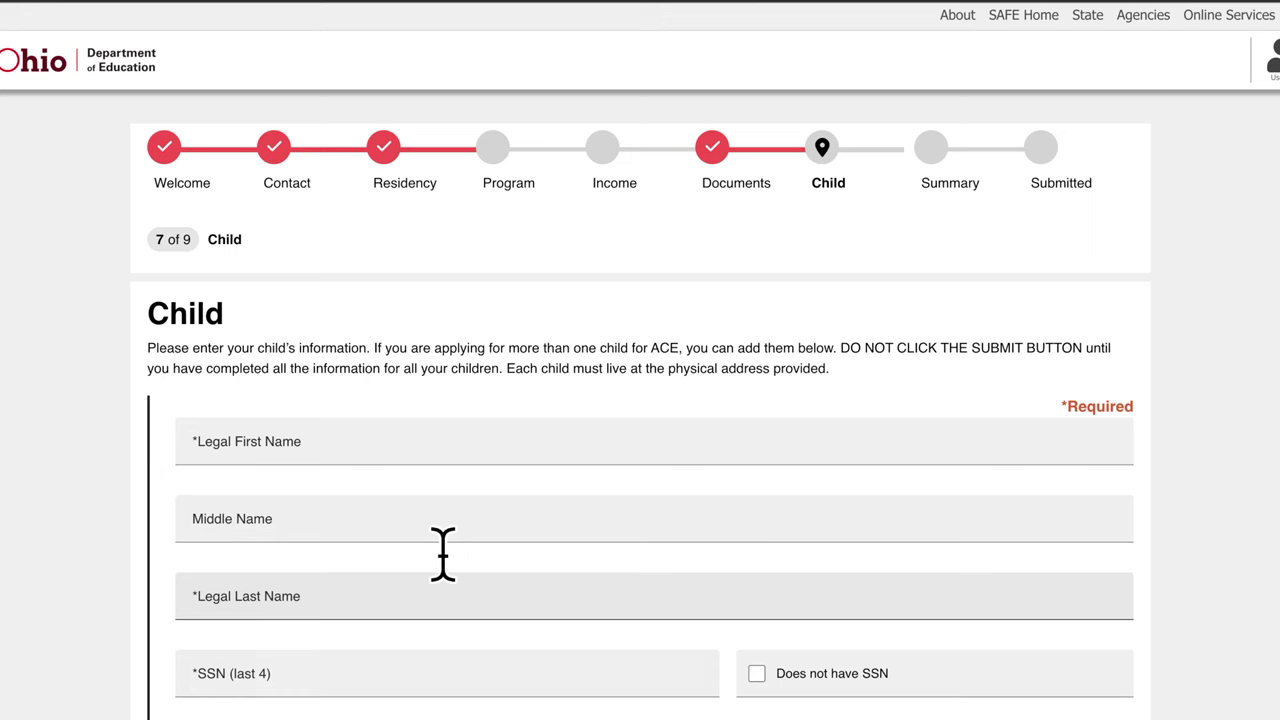
click(375, 467)
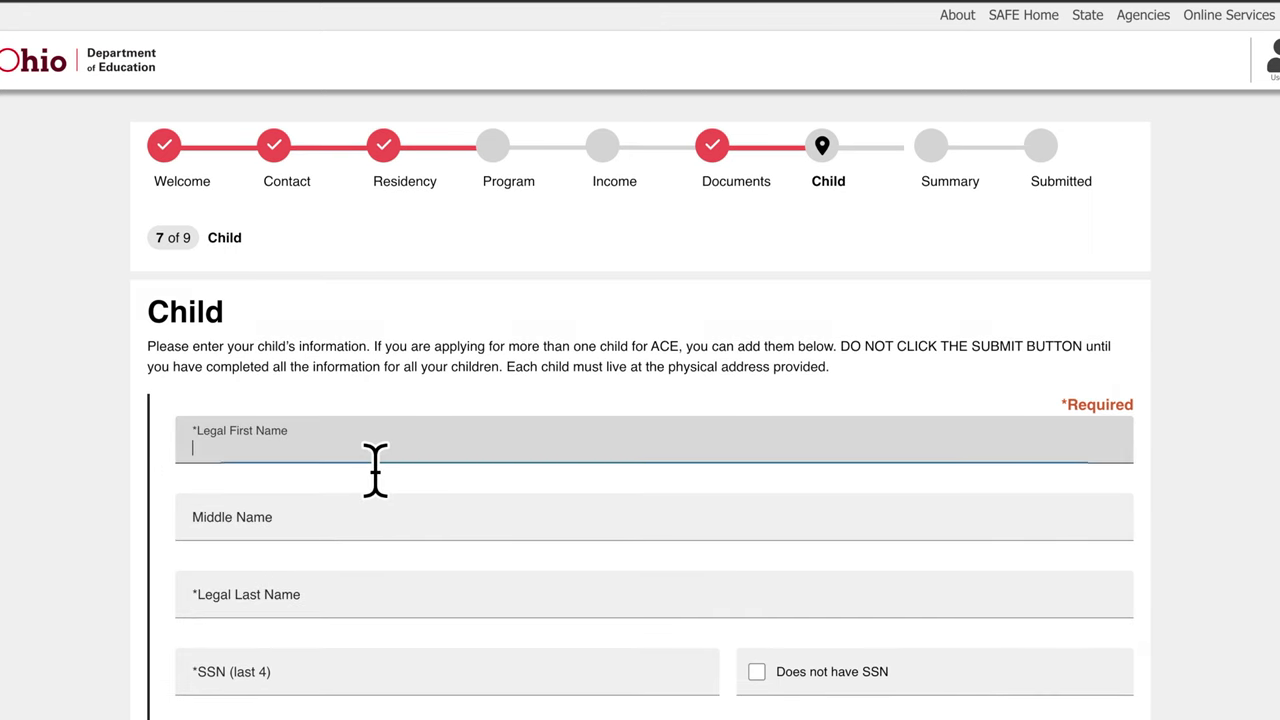
text(Scout)
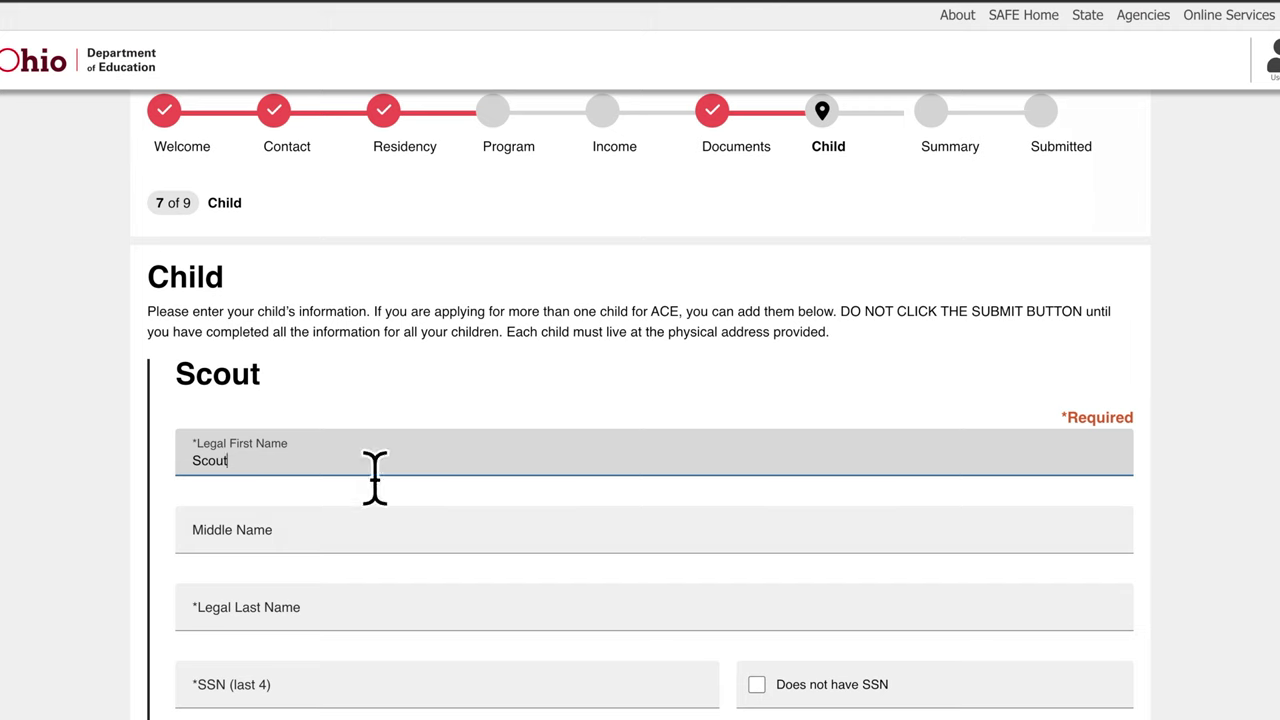
click(338, 628)
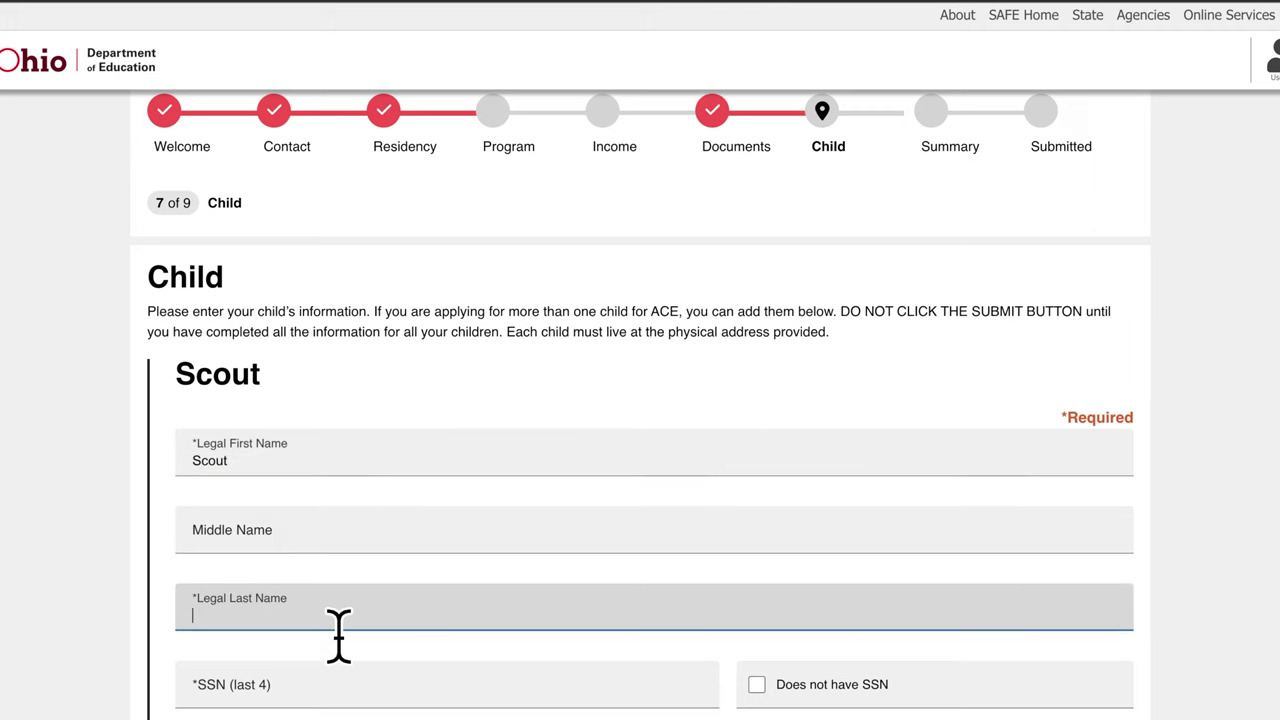
text(Test)
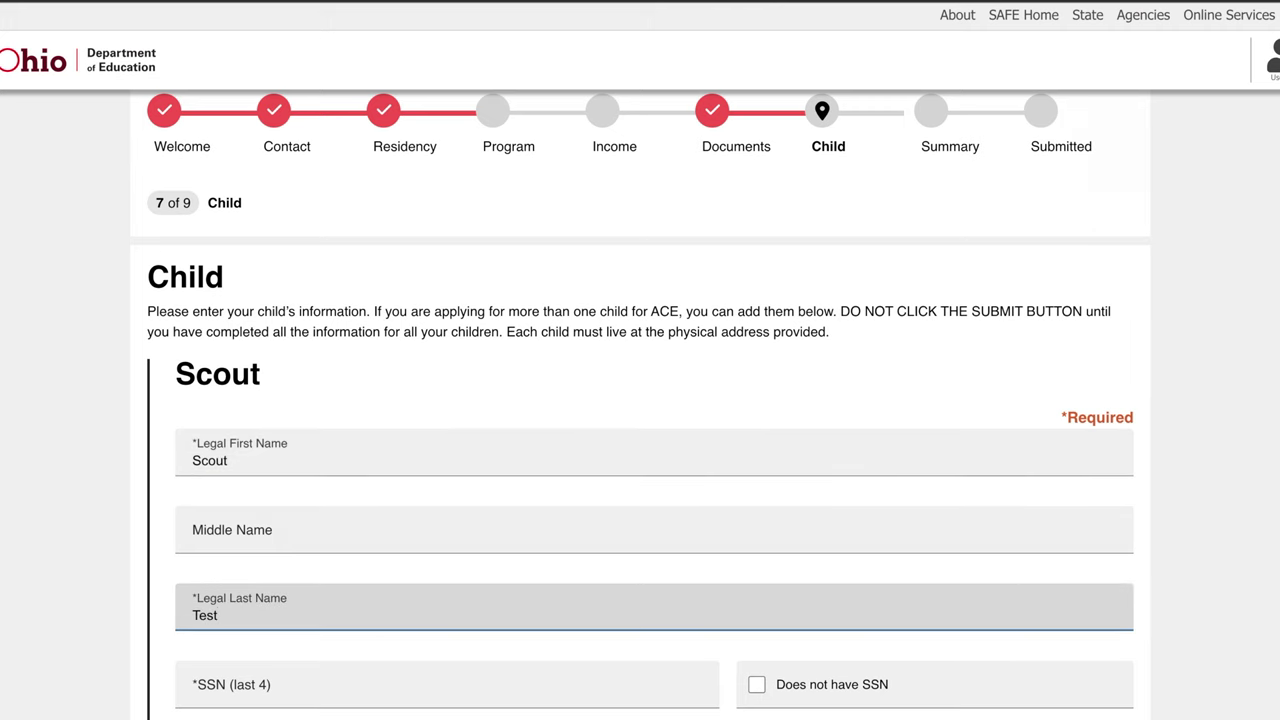
scroll(640, 400, down, 2)
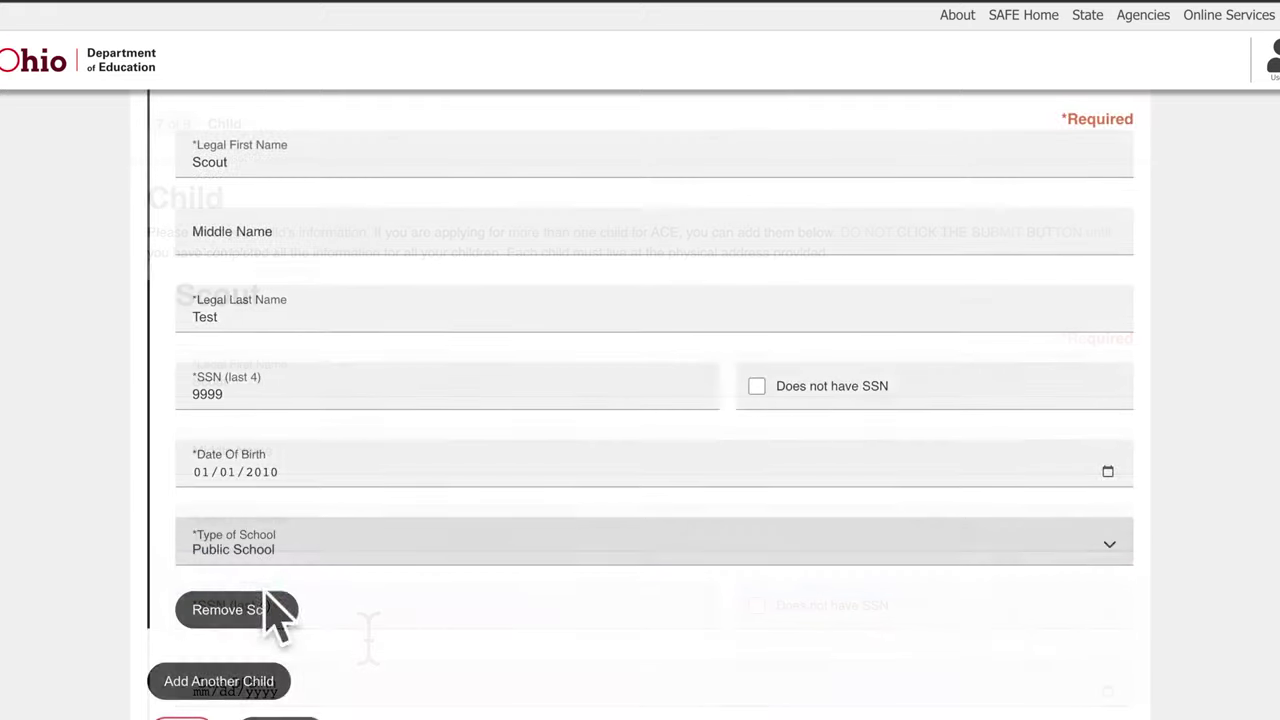
scroll(300, 694, down, 1)
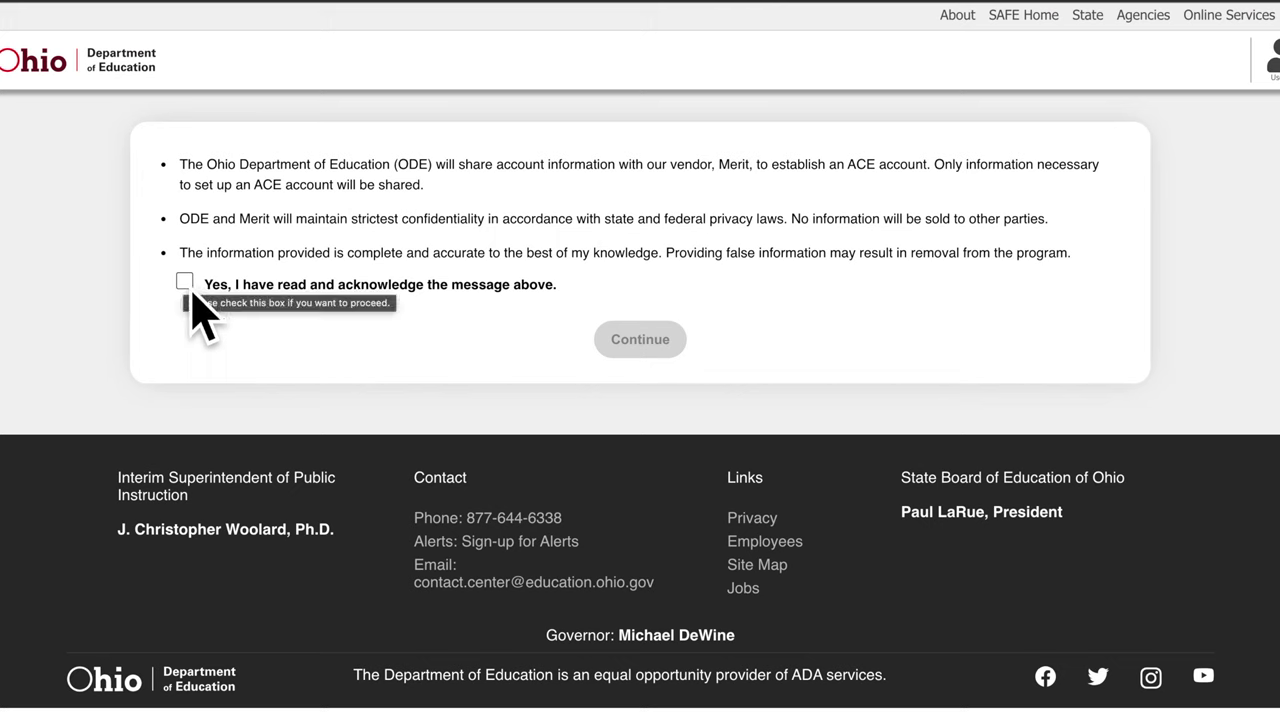
Tick the data-sharing acknowledgement, go to the Summary, and tick the box confirming the information is correct.
click(185, 282)
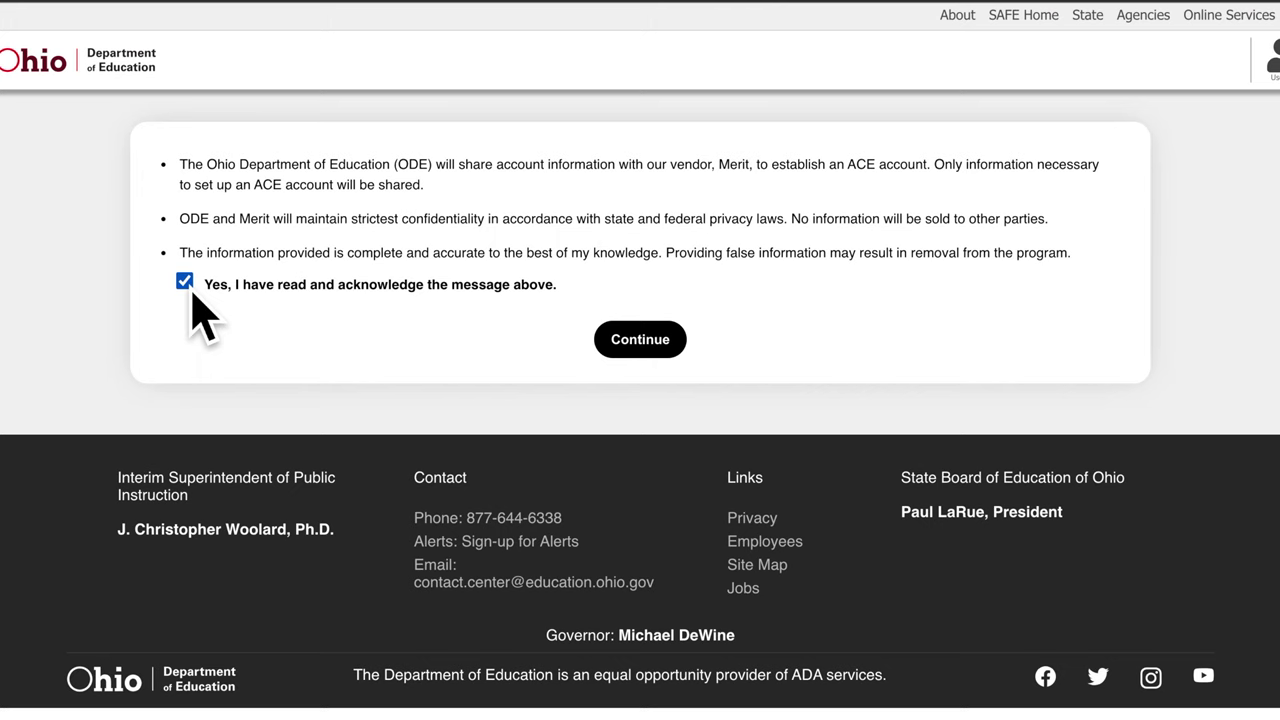
click(682, 350)
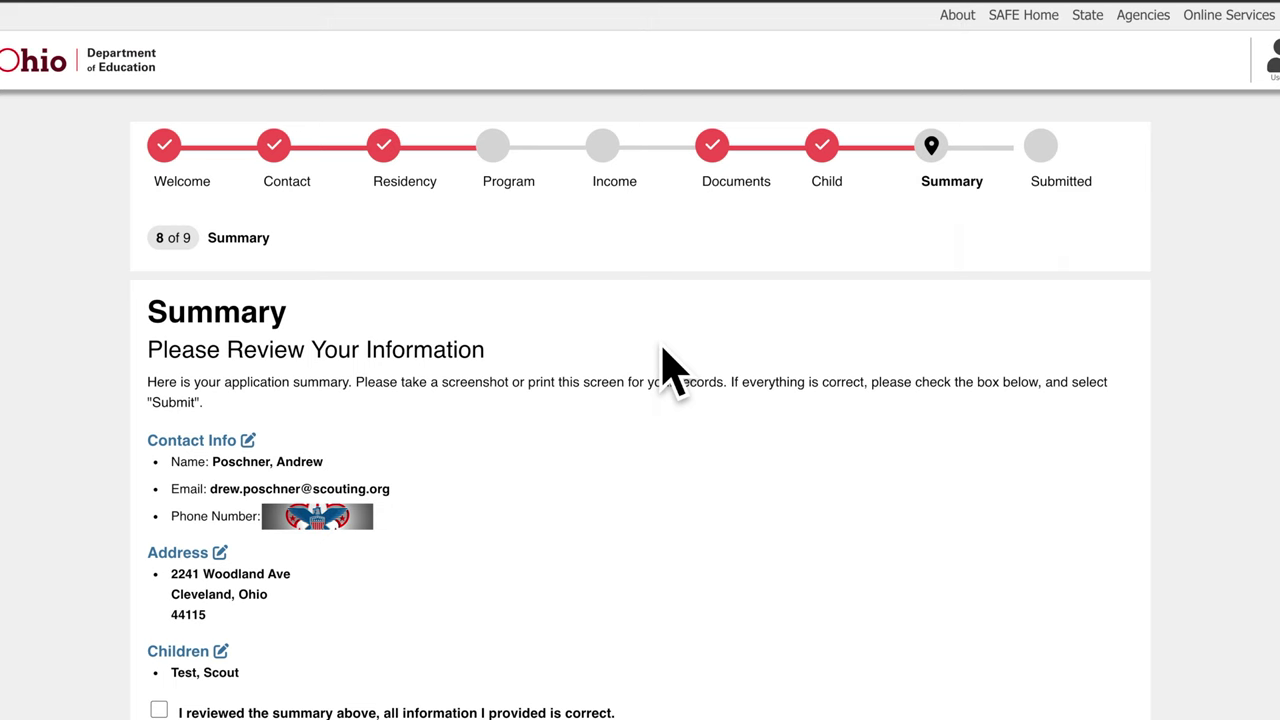
scroll(663, 350, down, 2)
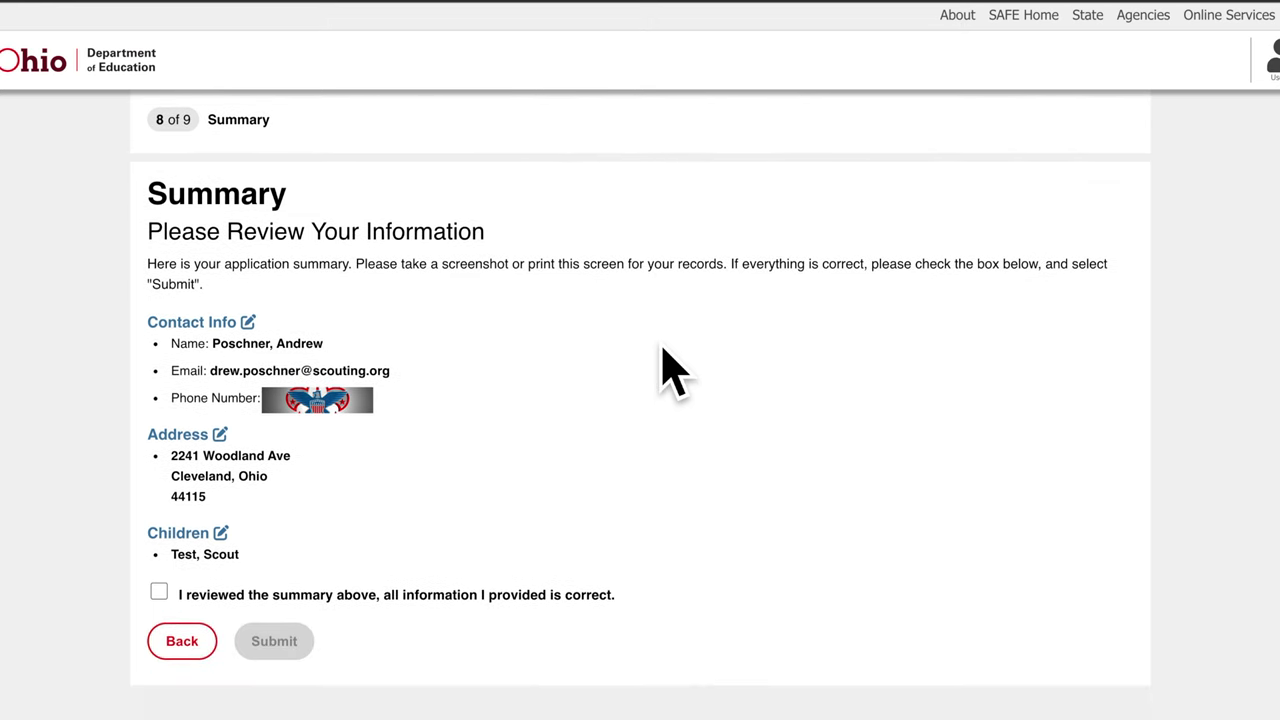
click(160, 593)
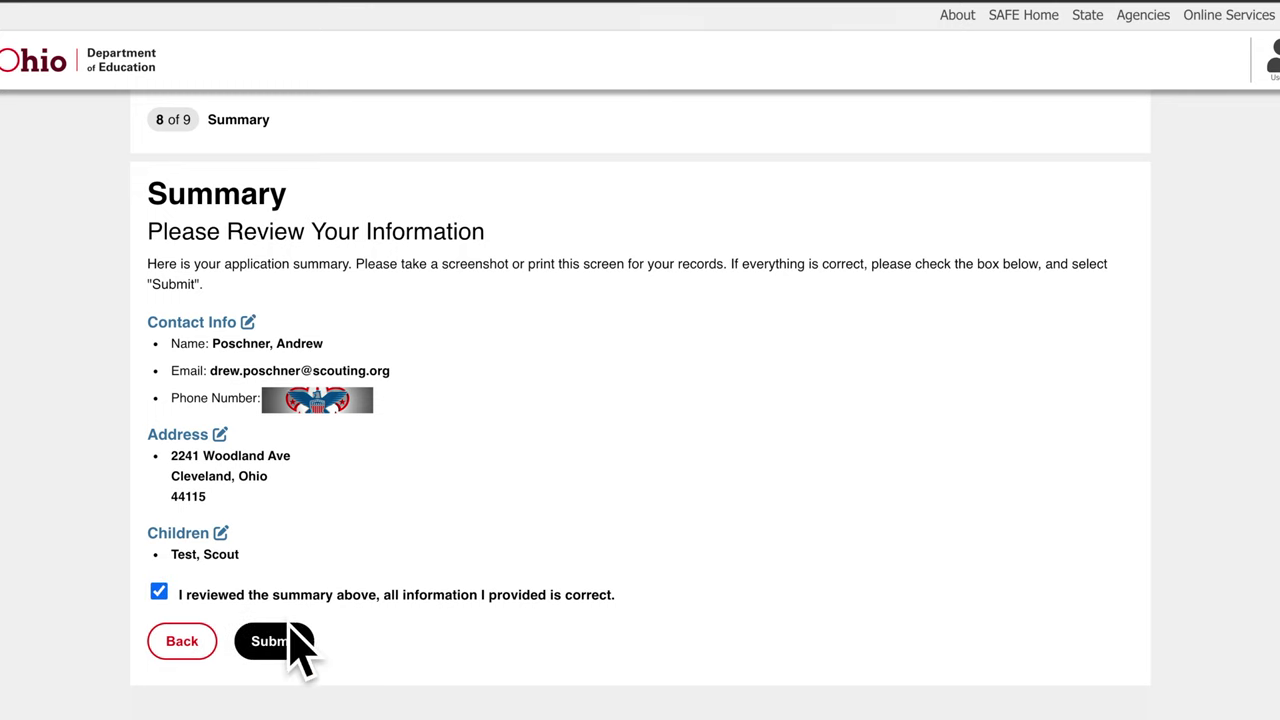